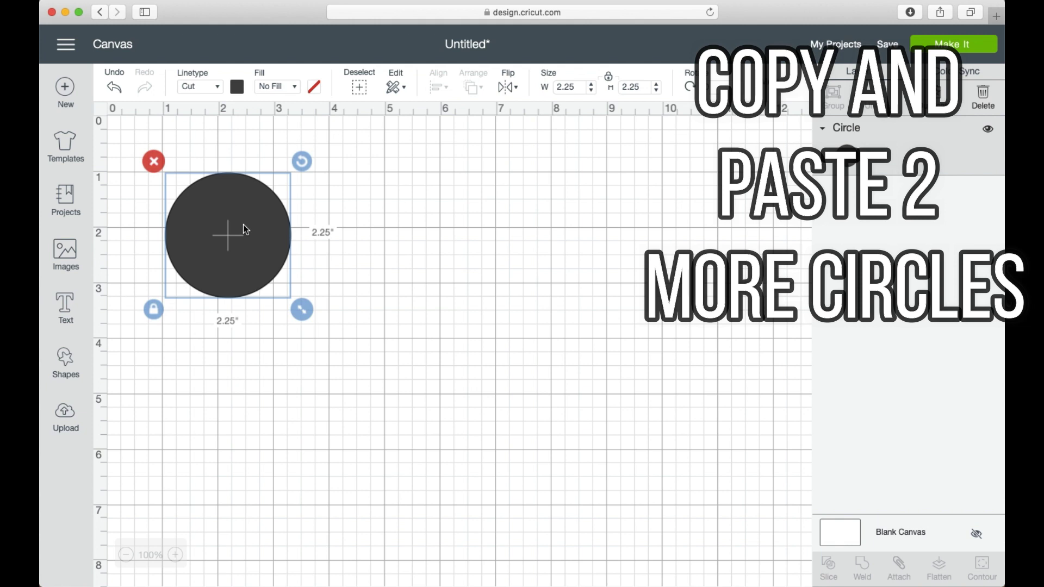
Step: Copy the 2.25-inch circle, paste two duplicates, and spread the three circles apart on the canvas
right_click(244, 229)
left_click(284, 292)
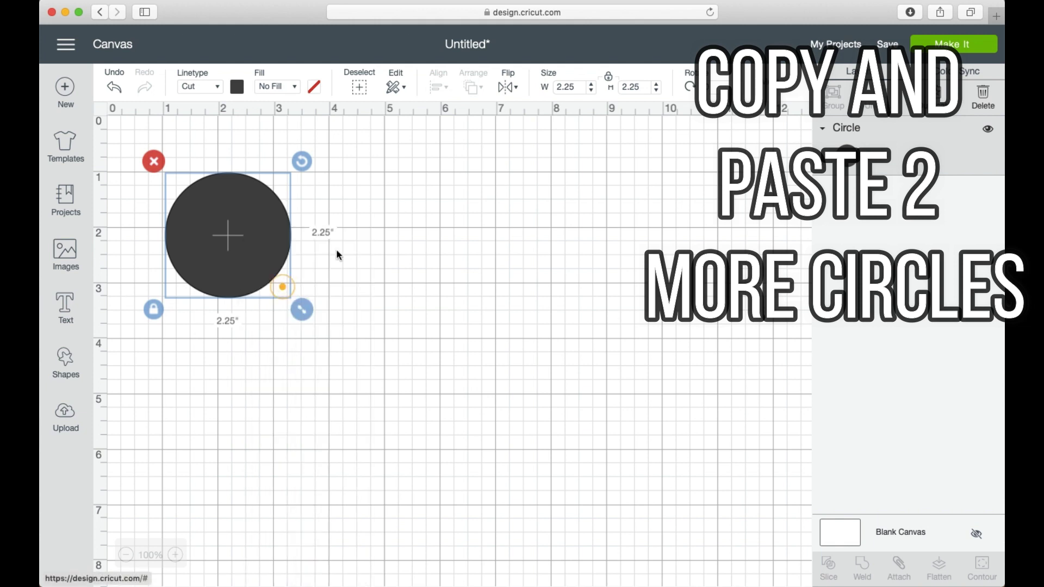
right_click(341, 246)
left_click(382, 308)
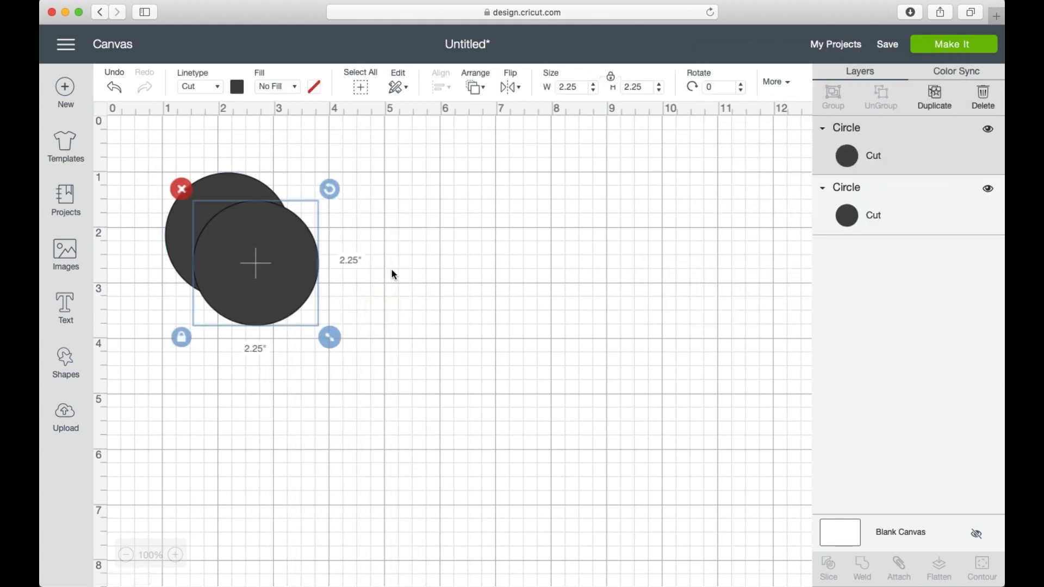
right_click(391, 269)
left_click(409, 309)
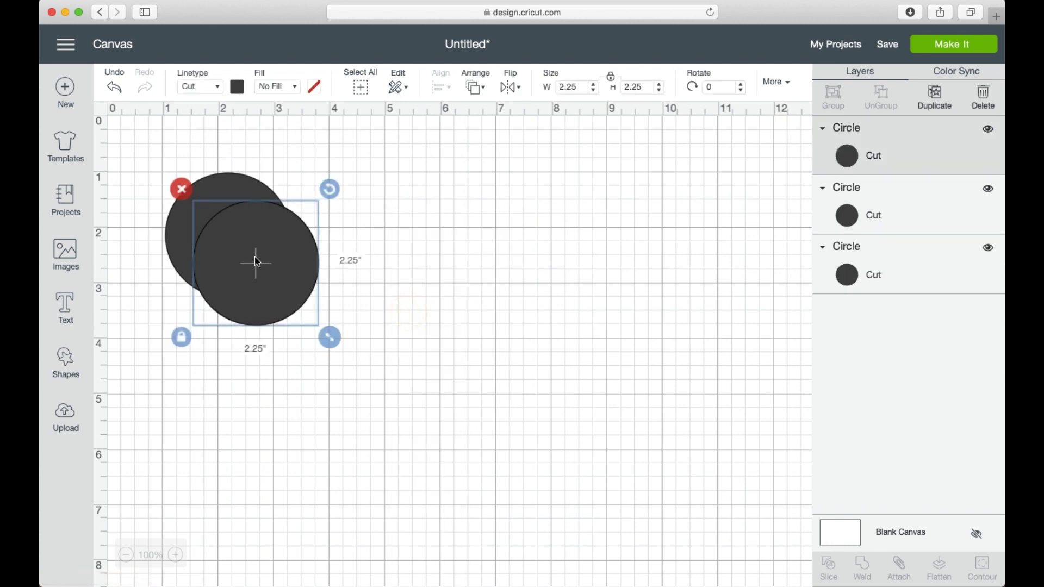
left_click_drag(254, 258, 370, 238)
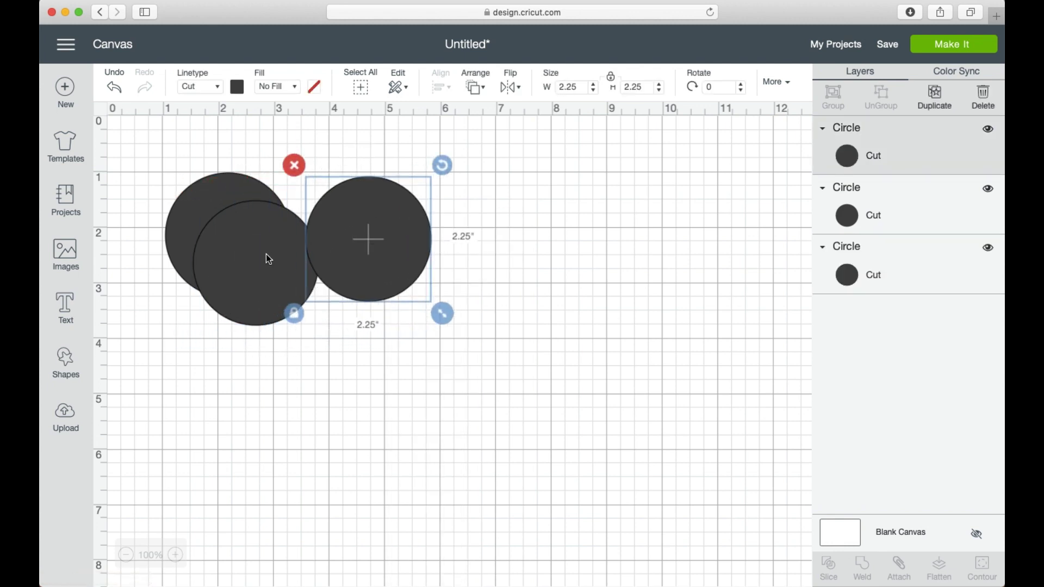
left_click_drag(266, 254, 271, 373)
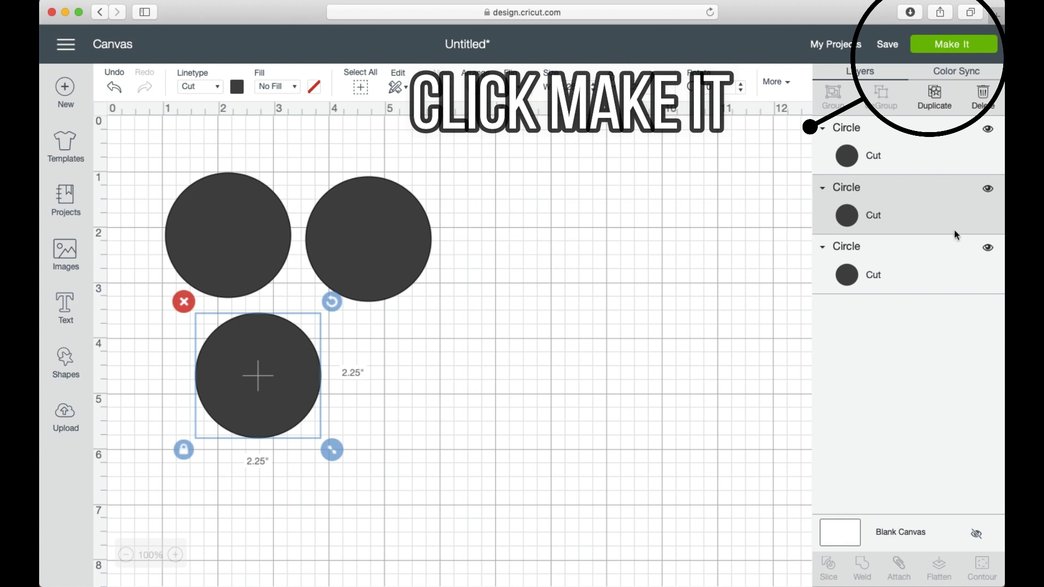
Step: Open the mat preview and stack the three circles in one column, starting about 1 inch down and 1 inch across
left_click(971, 44)
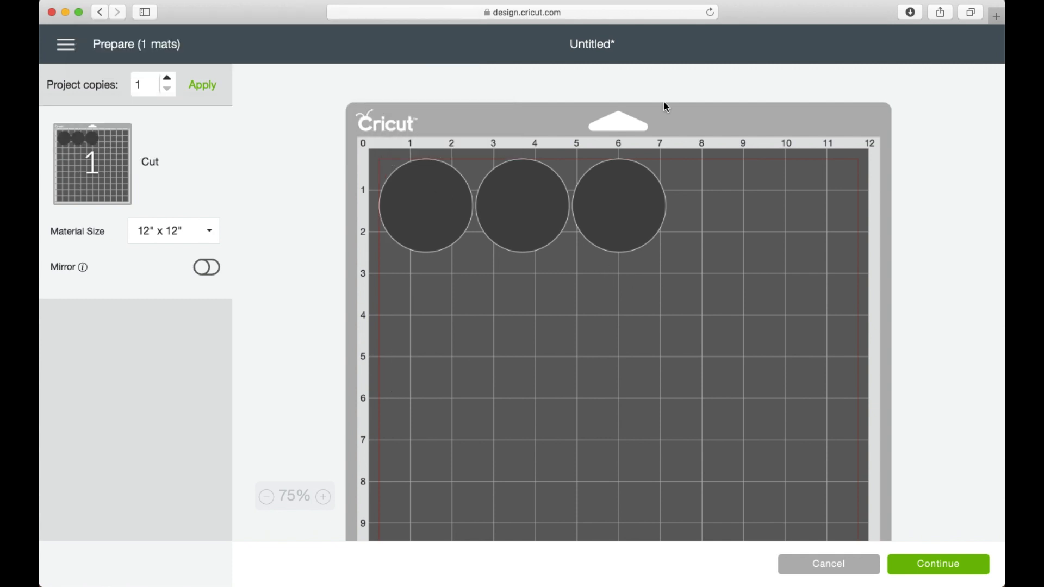
left_click_drag(602, 207, 740, 250)
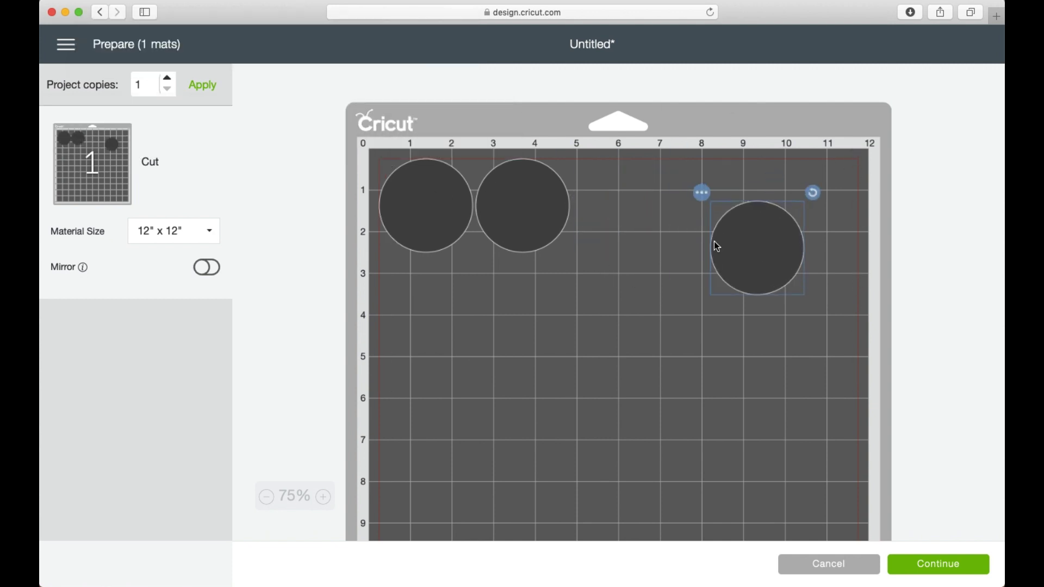
left_click_drag(506, 212, 657, 223)
left_click_drag(423, 209, 460, 244)
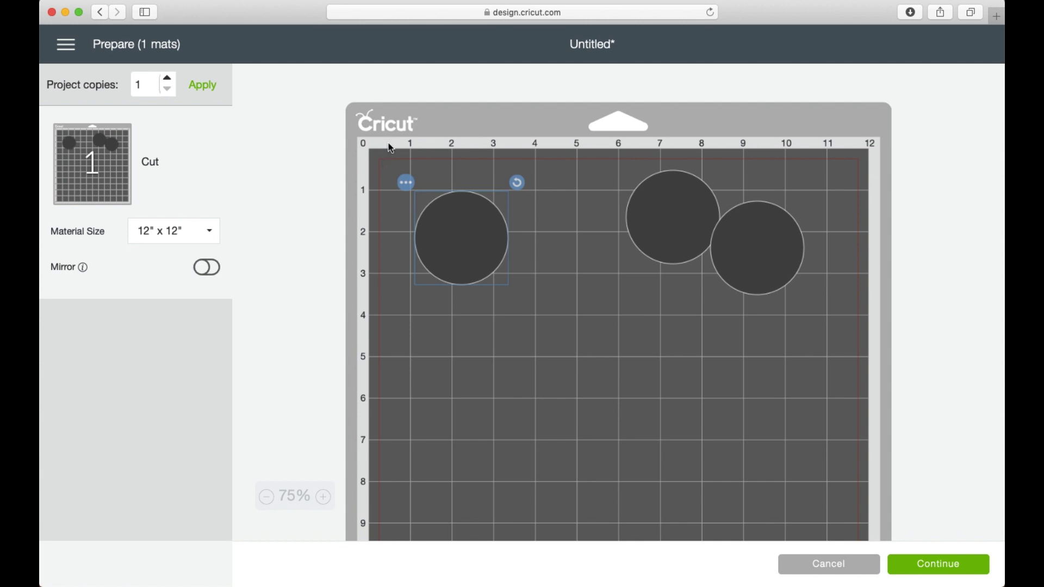
left_click_drag(652, 205, 438, 326)
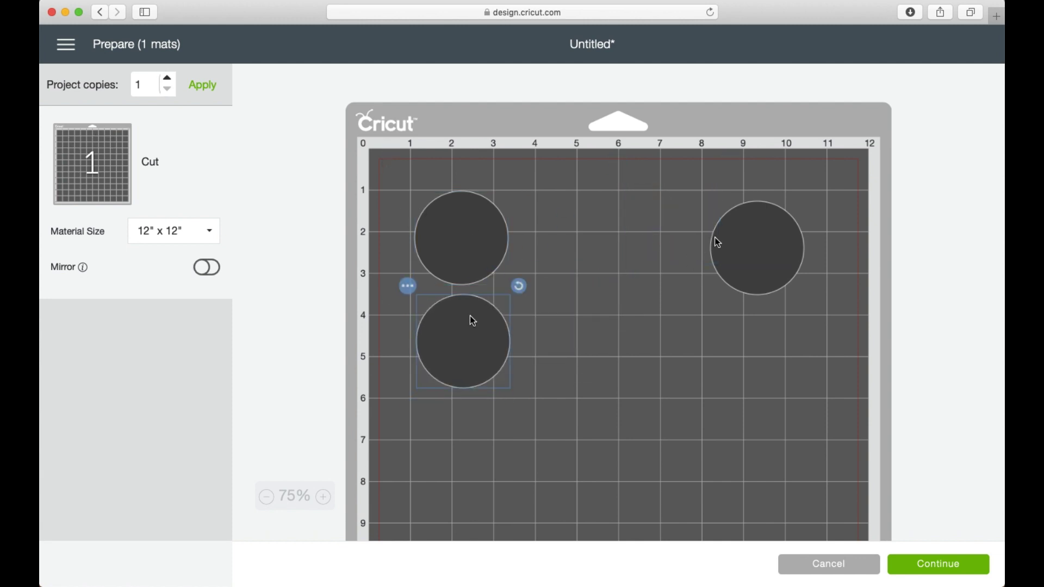
scroll(557, 234, "down", 2)
left_click_drag(775, 182, 478, 380)
left_click_drag(461, 258, 459, 255)
left_click_drag(468, 366, 469, 364)
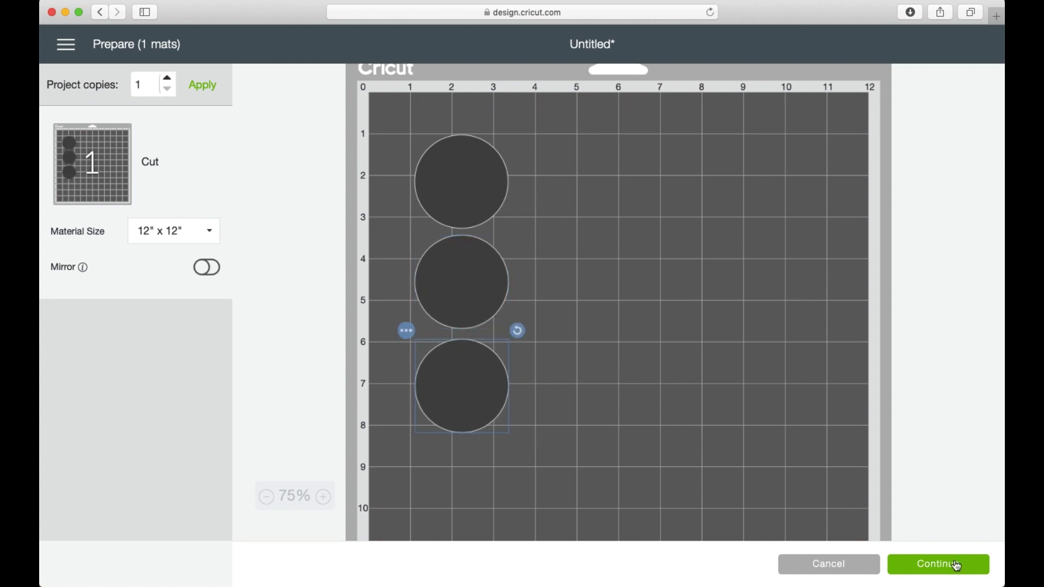
Step: Continue to the cutting setup and set the material to SATIN ICE FONDANT
left_click(955, 564)
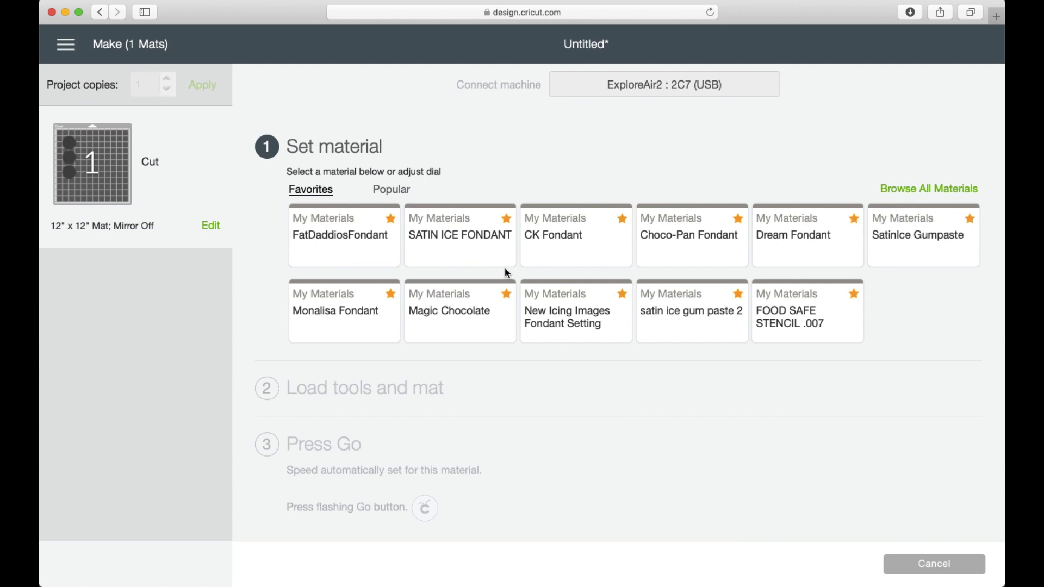
left_click(460, 244)
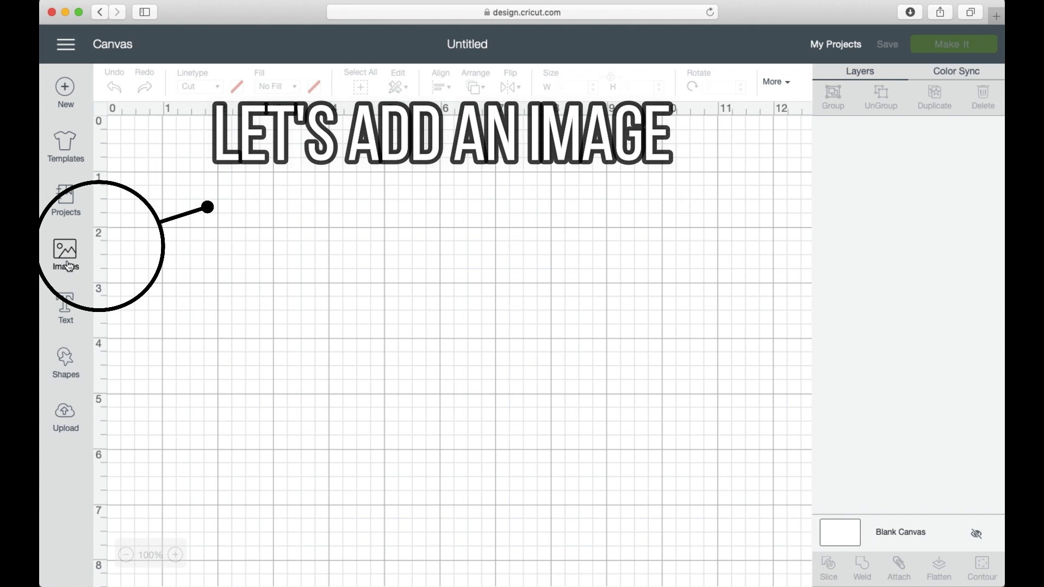
Step: Search the image library for "lace" and insert the uploaded red square lace image
left_click(66, 253)
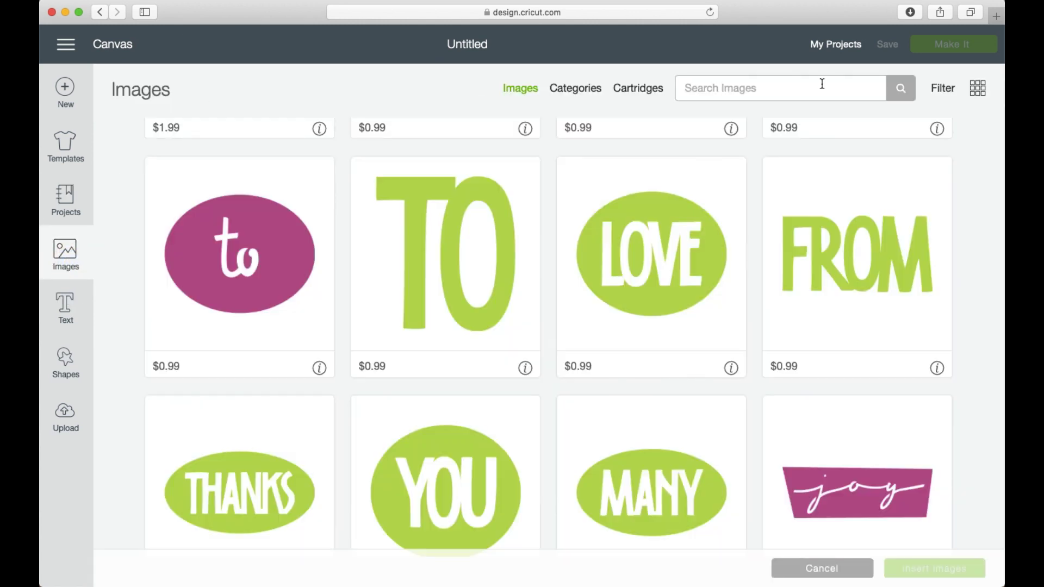
left_click(822, 85)
type("lace")
left_click(901, 87)
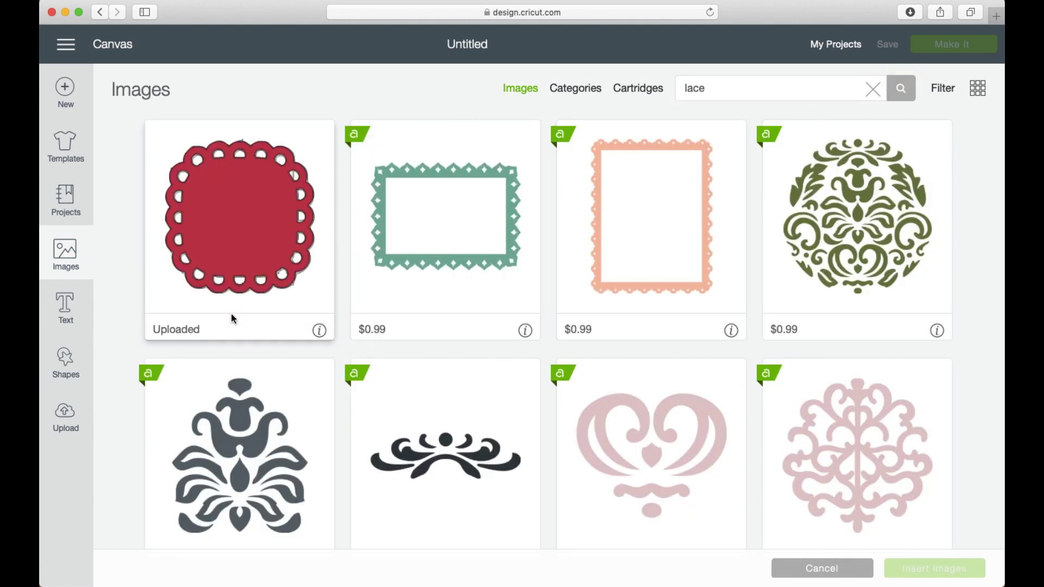
double_click(232, 213)
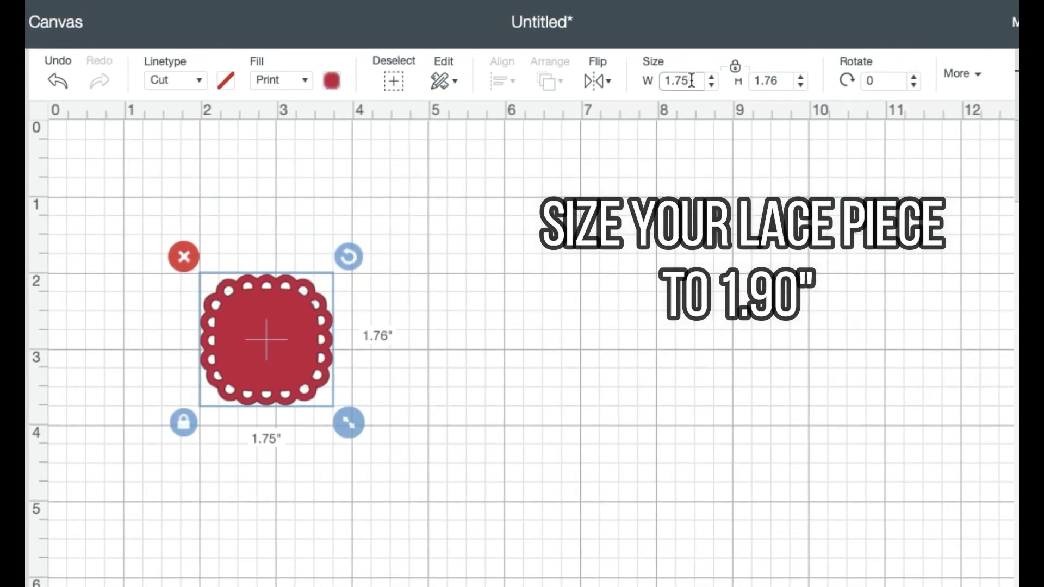
Step: Set the square lace's width to 1.90 inches and move it to about 1 inch across and 1 inch down the canvas
key("BackSpace")
key("BackSpace")
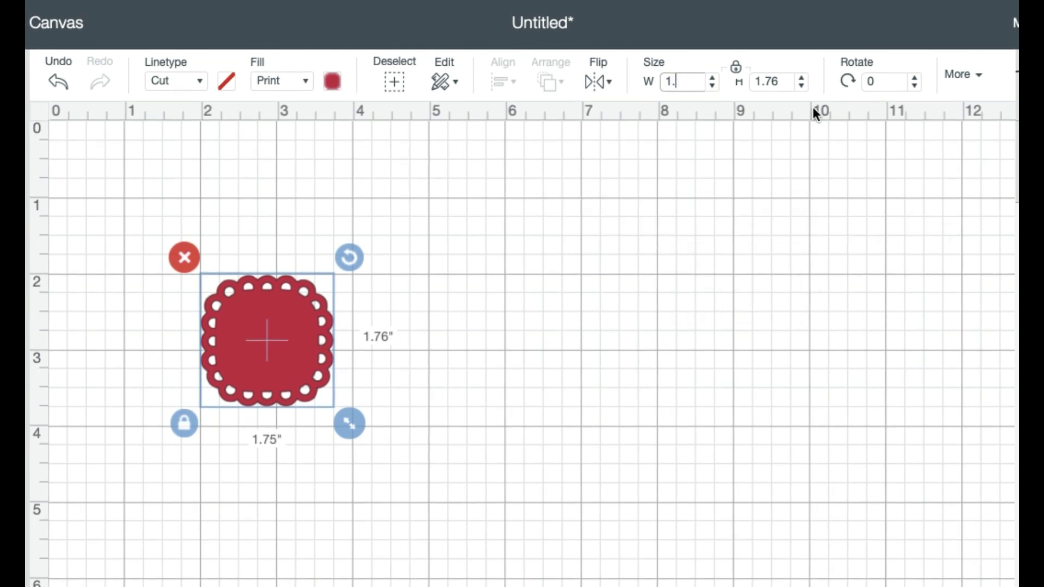
type("90")
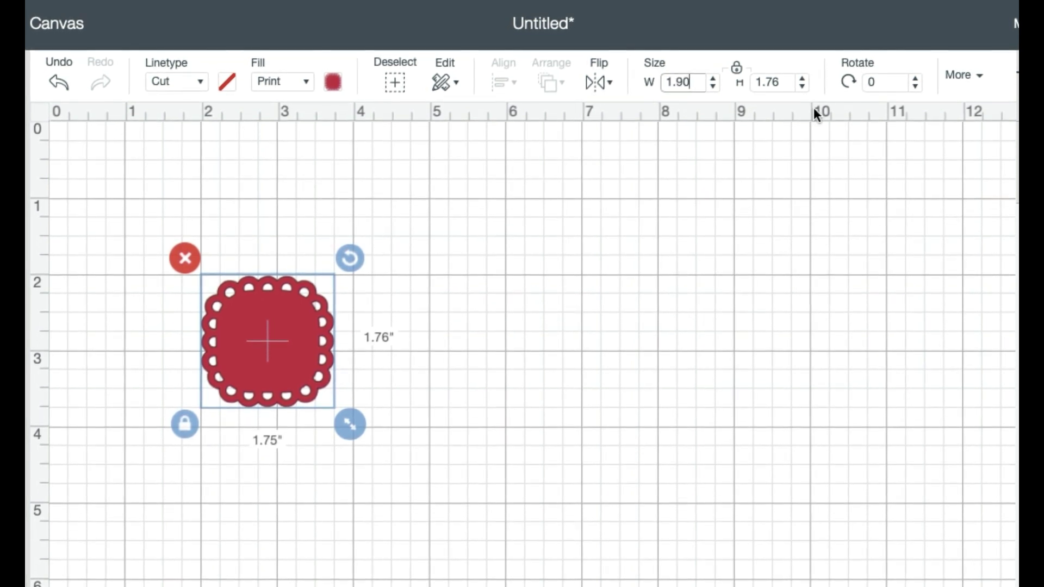
key("Return")
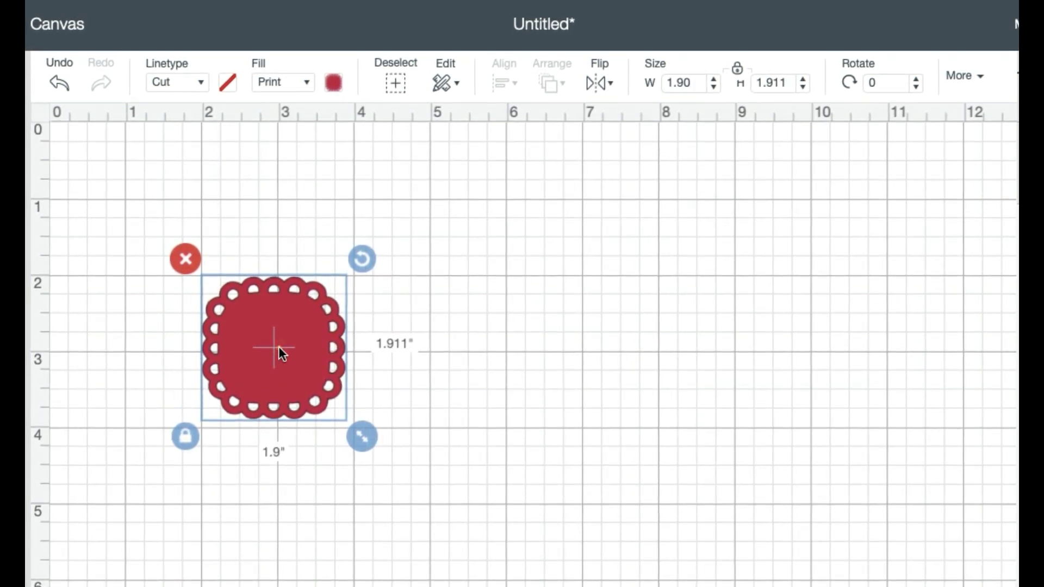
left_click_drag(269, 337, 207, 282)
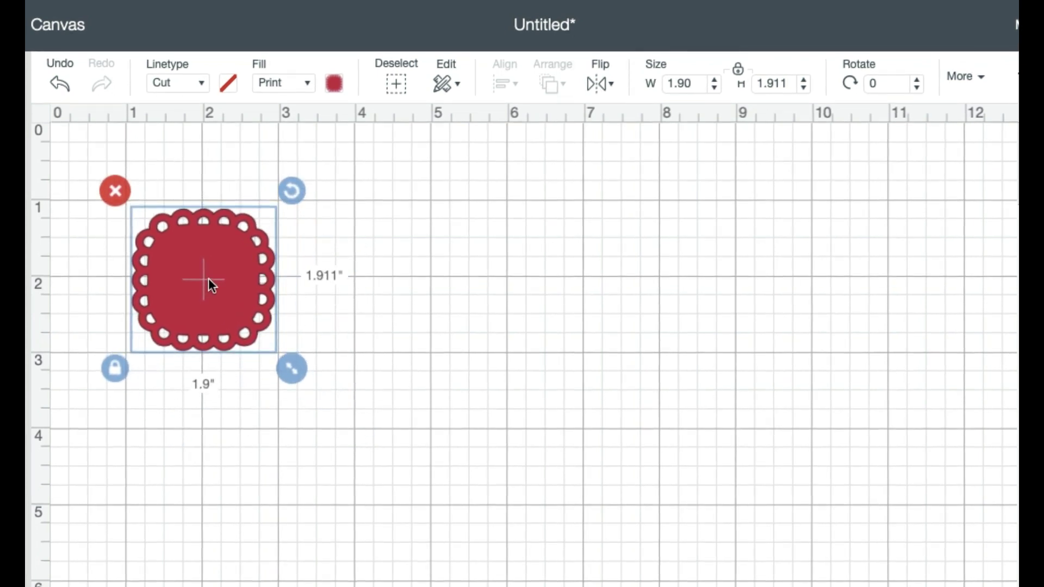
left_click(138, 404)
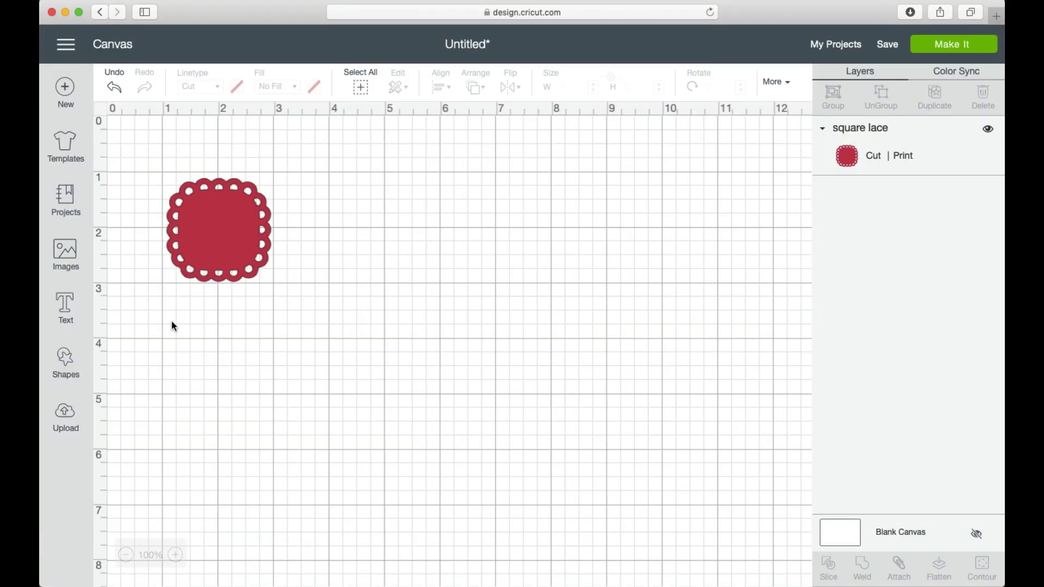
Step: Add a circle shape 1.90 inches wide to the canvas beside the square lace
left_click(69, 367)
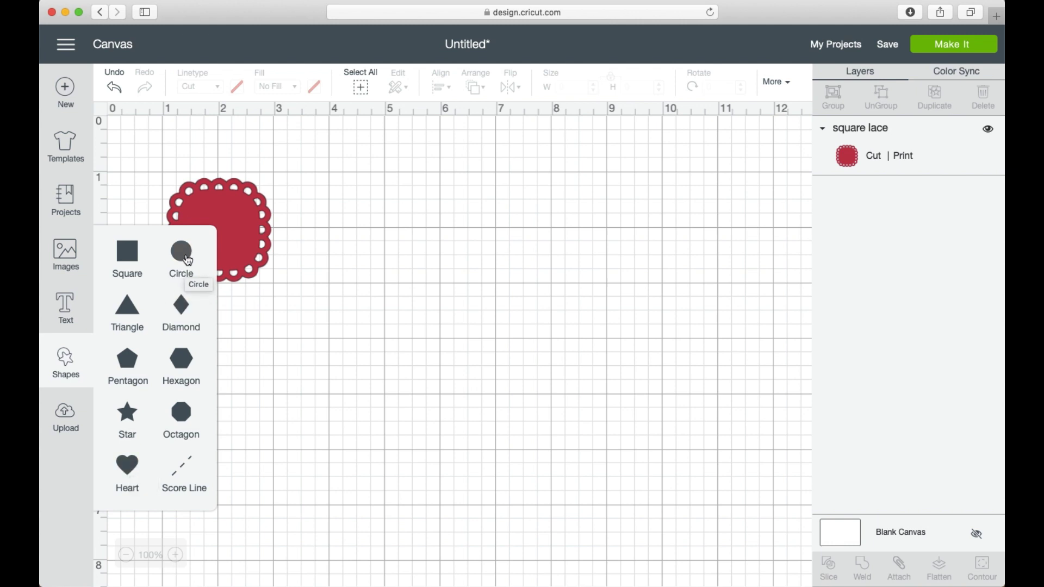
left_click(187, 260)
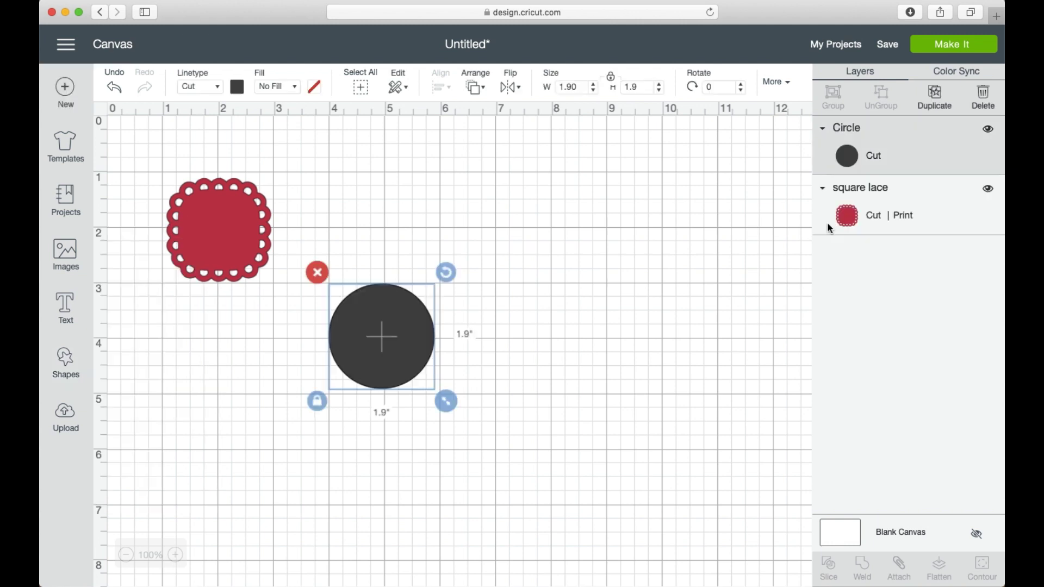
Step: Change the square lace's fill from Print to No Fill, leaving its linetype as Cut
left_click(876, 195)
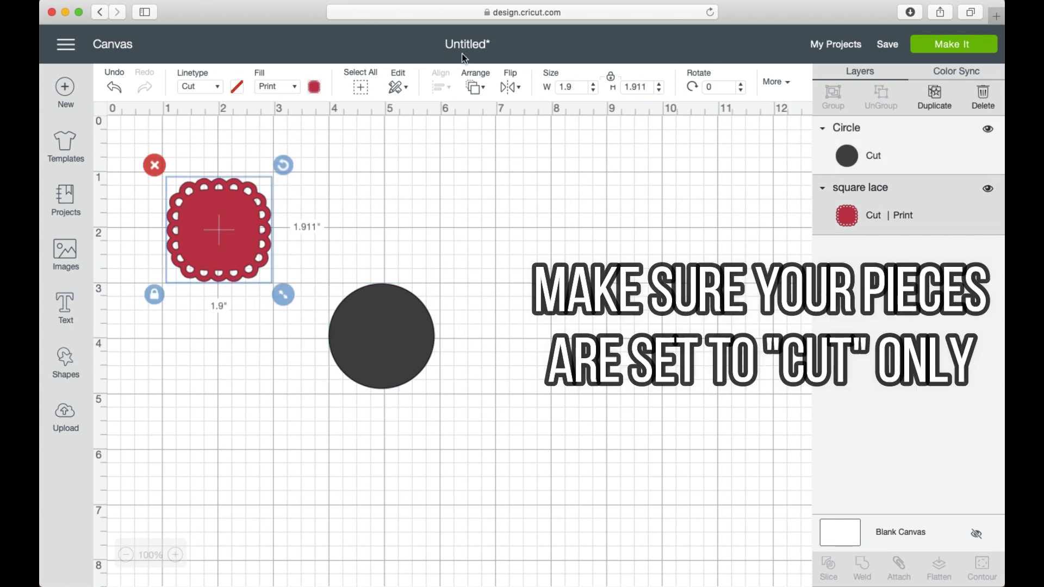
left_click(295, 86)
left_click(300, 106)
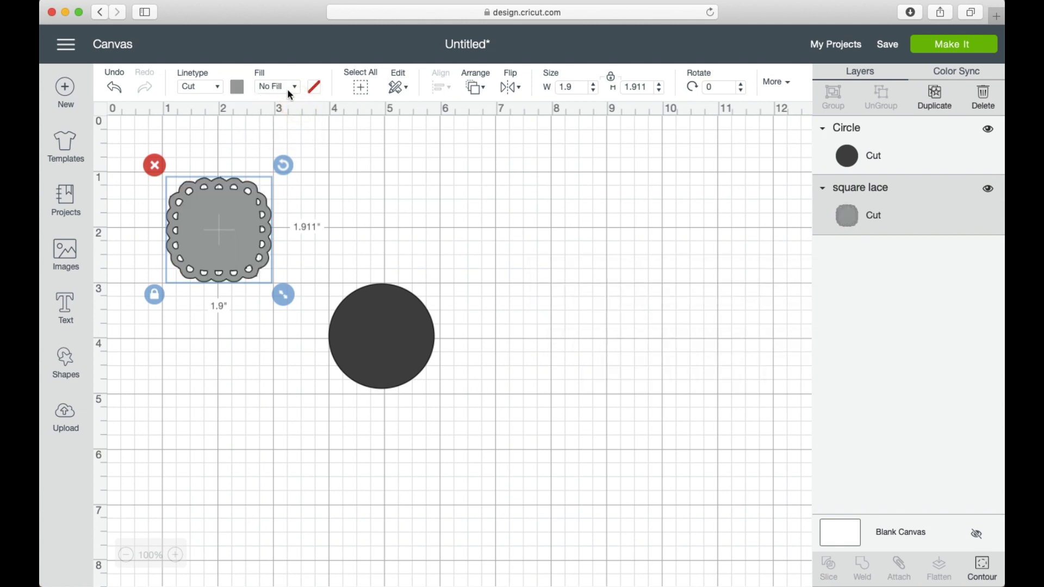
Step: Move the circle directly below the square lace and attach the two pieces together
left_click_drag(390, 347, 230, 371)
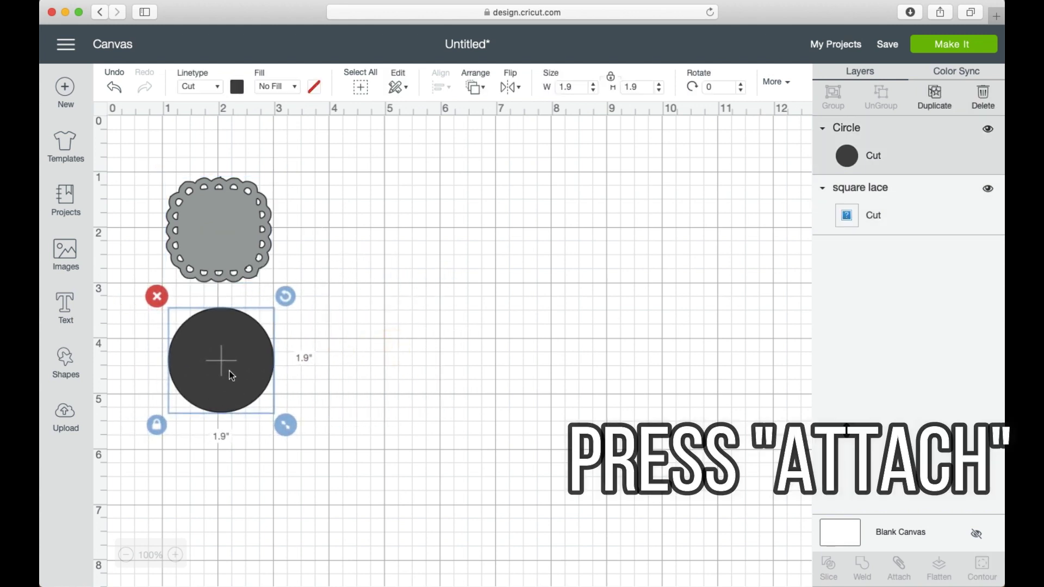
key("super+a")
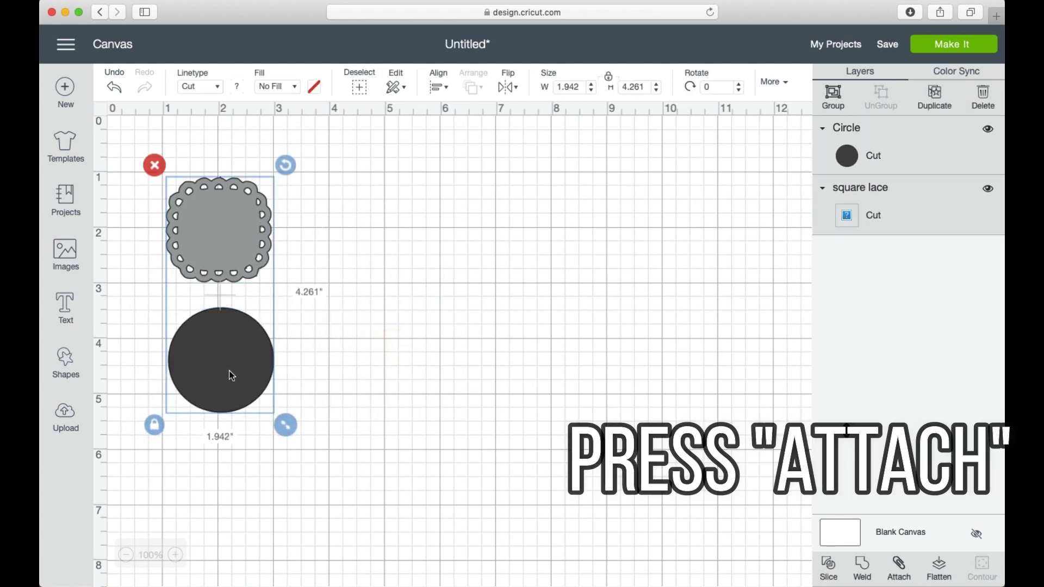
left_click(900, 567)
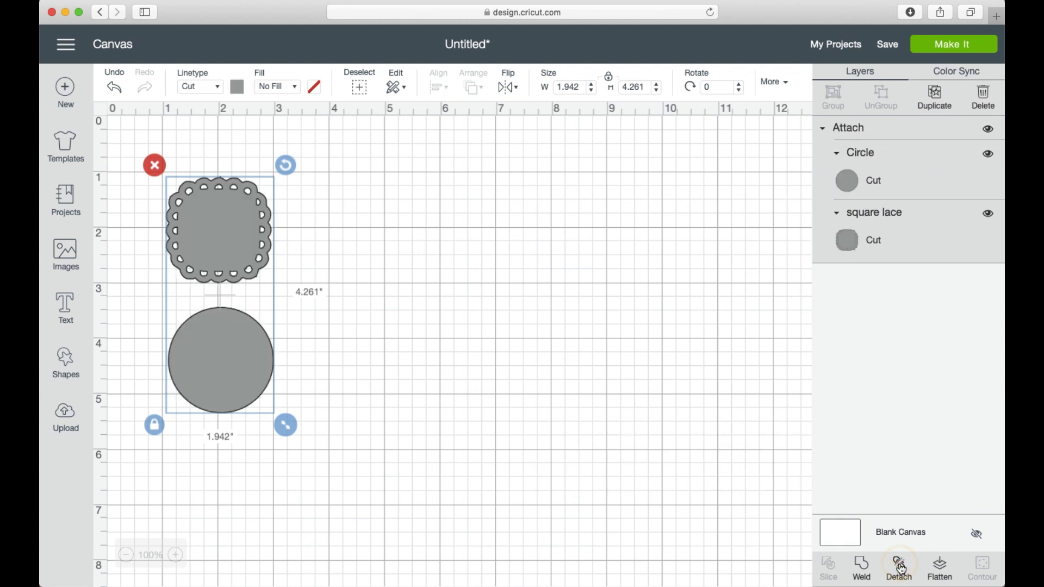
Step: Open the mat preview, move the attached lace and circle inward to about 1 inch down the mat, and continue to cutting
left_click(958, 51)
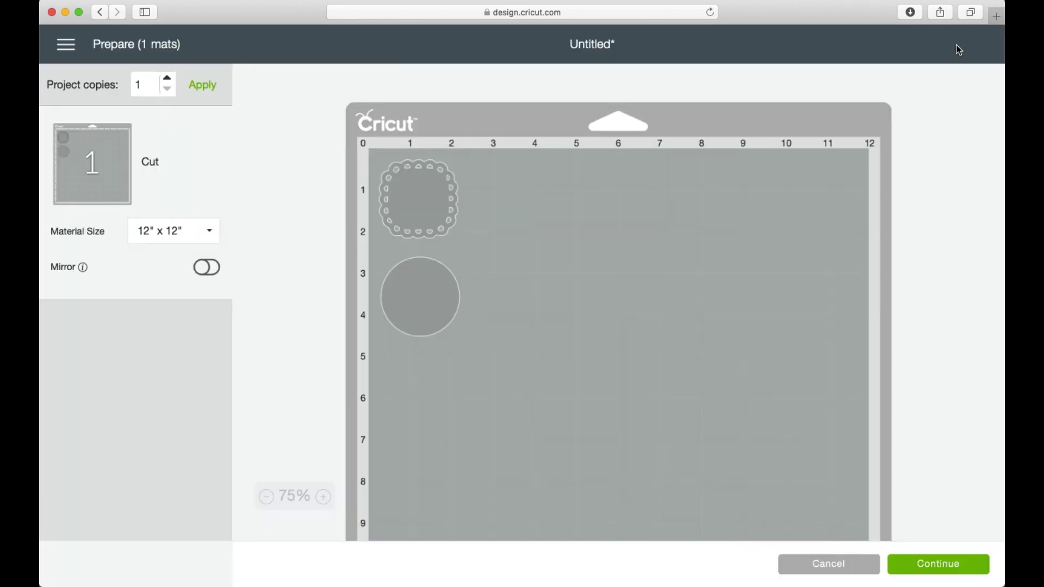
left_click_drag(406, 178, 466, 214)
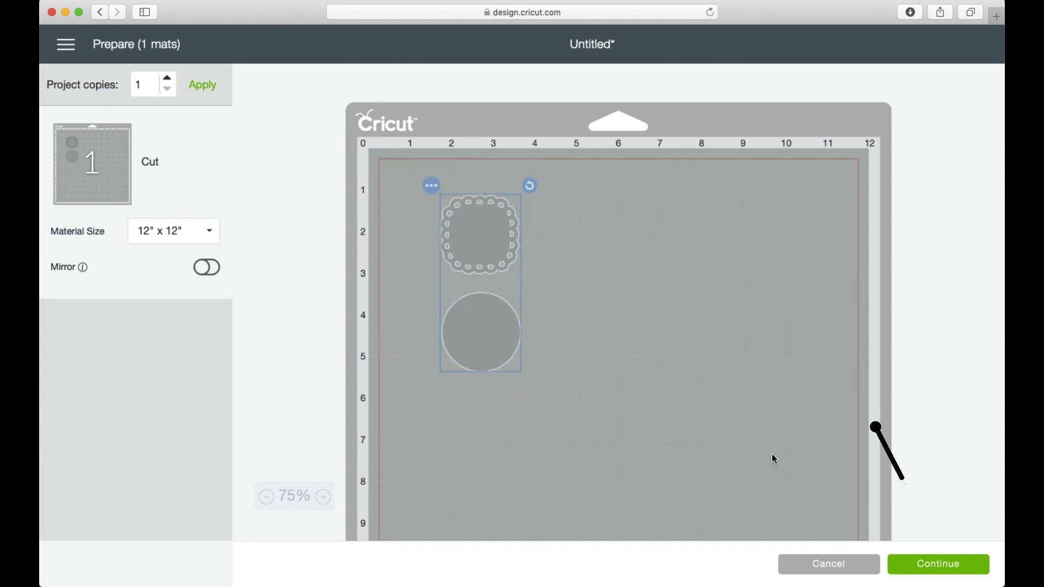
left_click(946, 563)
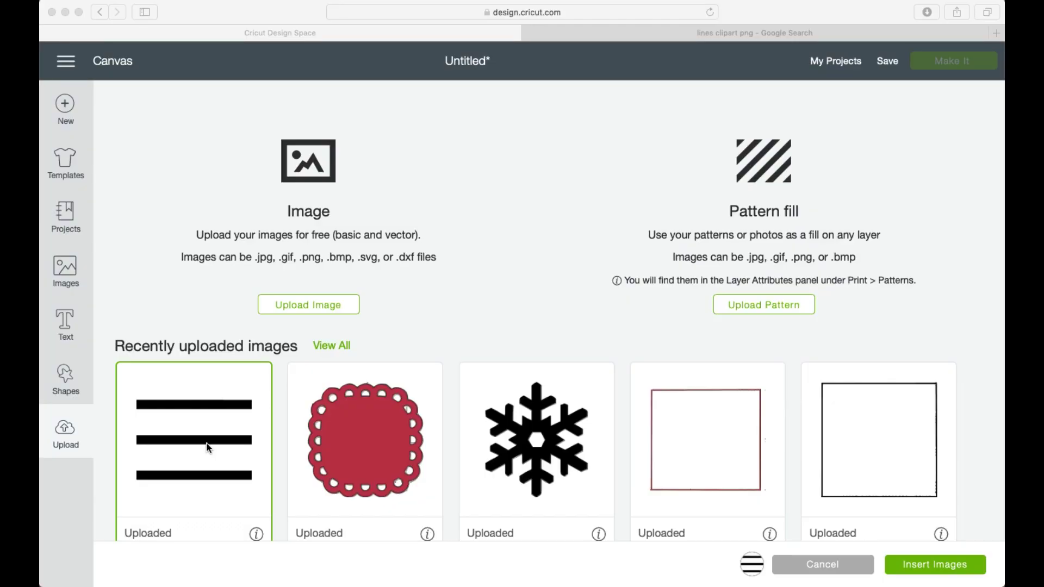
Step: Insert the uploaded three-line image into the canvas and shift it toward the ruler's zero mark
left_click(916, 567)
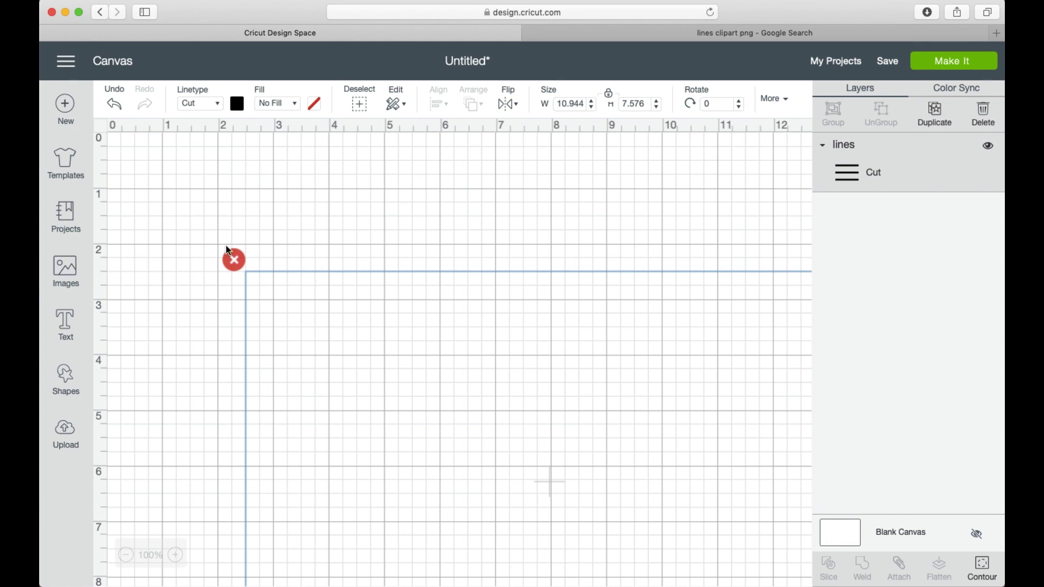
scroll(296, 316, "down", 5)
left_click_drag(484, 328, 292, 346)
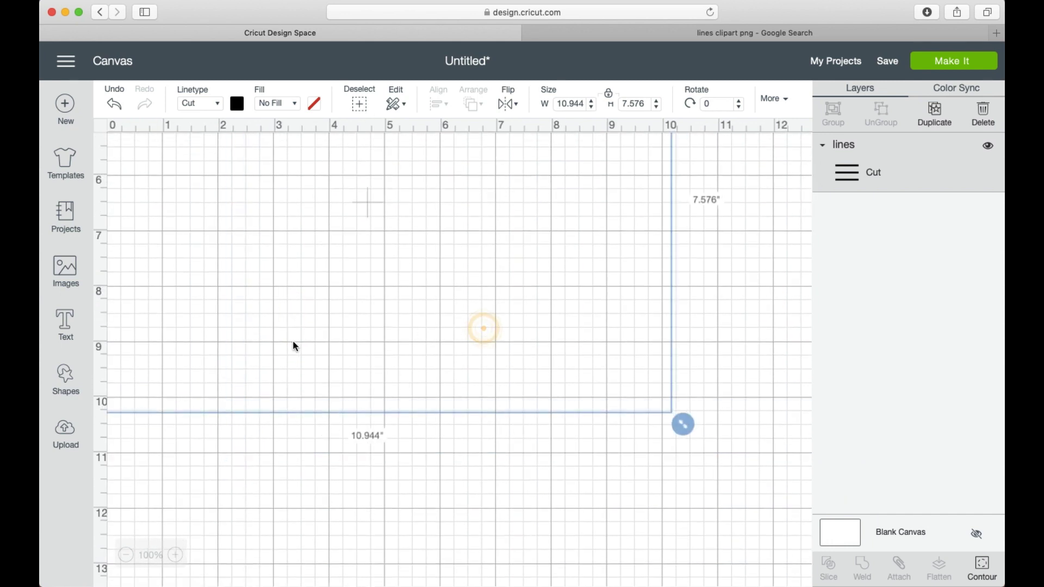
Step: Scale the lines image down to about 2.6 by 1.8 inches, starting about 1.5 inches across the canvas
left_click_drag(727, 427, 476, 253)
scroll(480, 306, "up", 1)
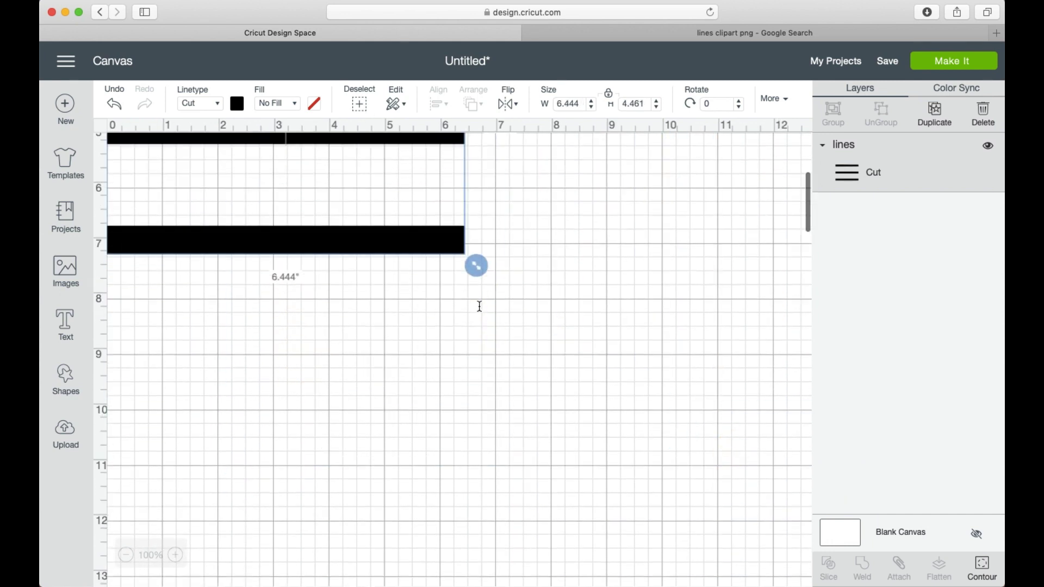
scroll(480, 306, "up", 3)
left_click_drag(477, 410, 232, 243)
left_click(486, 421)
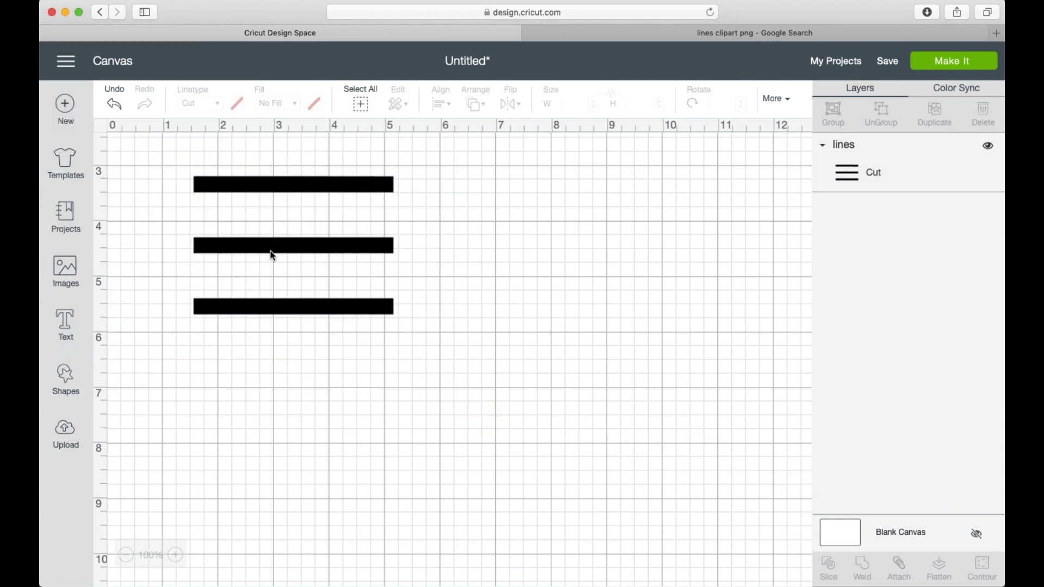
left_click(273, 252)
left_click_drag(405, 326, 350, 288)
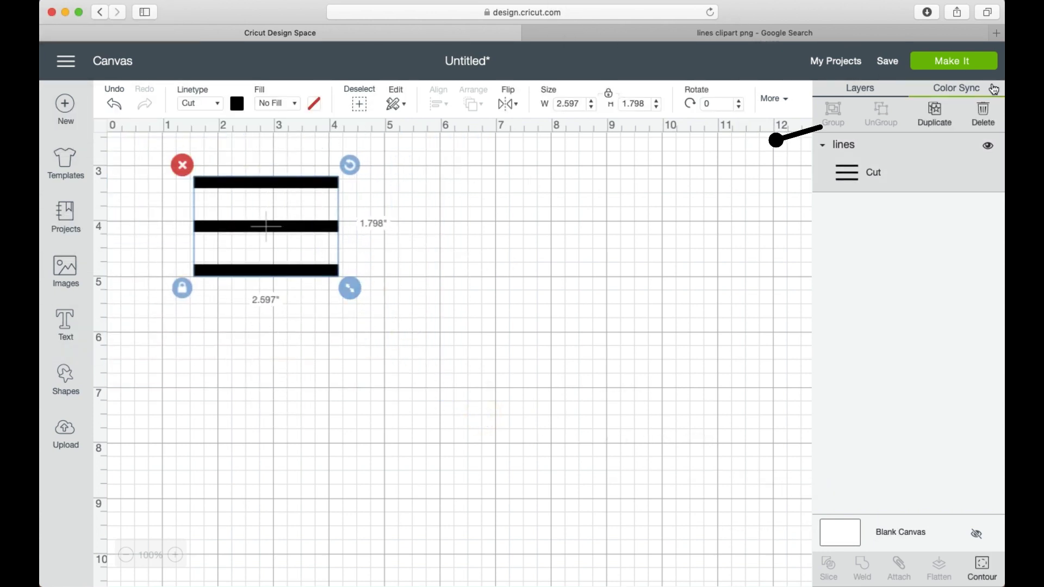
Step: Open the mat preview, shift the three lines inward to about 0.7 inch across the mat, and continue to cutting
left_click(971, 62)
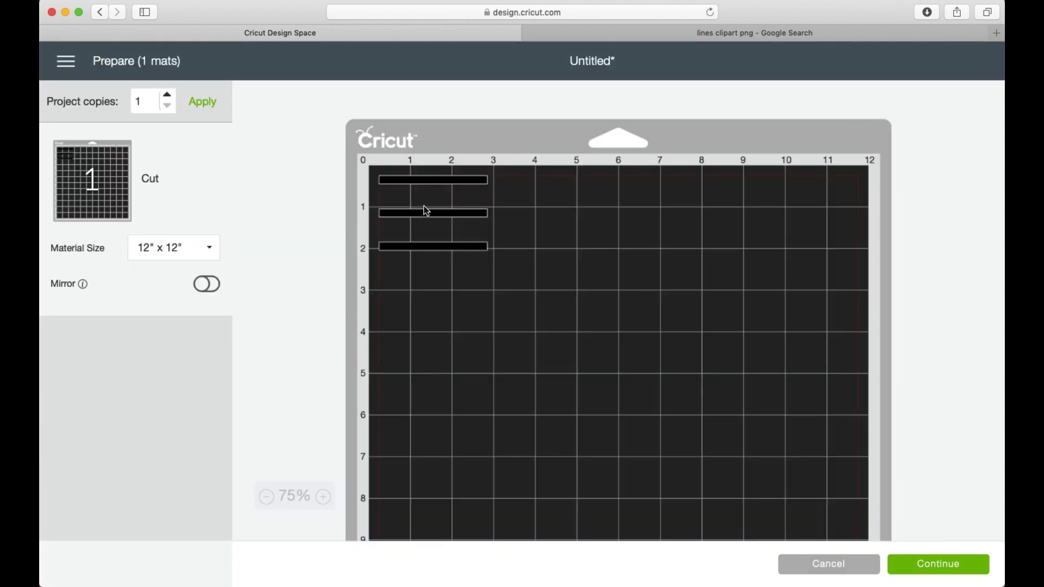
mouse_move(427, 211)
left_mouse_down()
mouse_move(438, 226)
mouse_move(457, 217)
mouse_move(442, 206)
left_mouse_up()
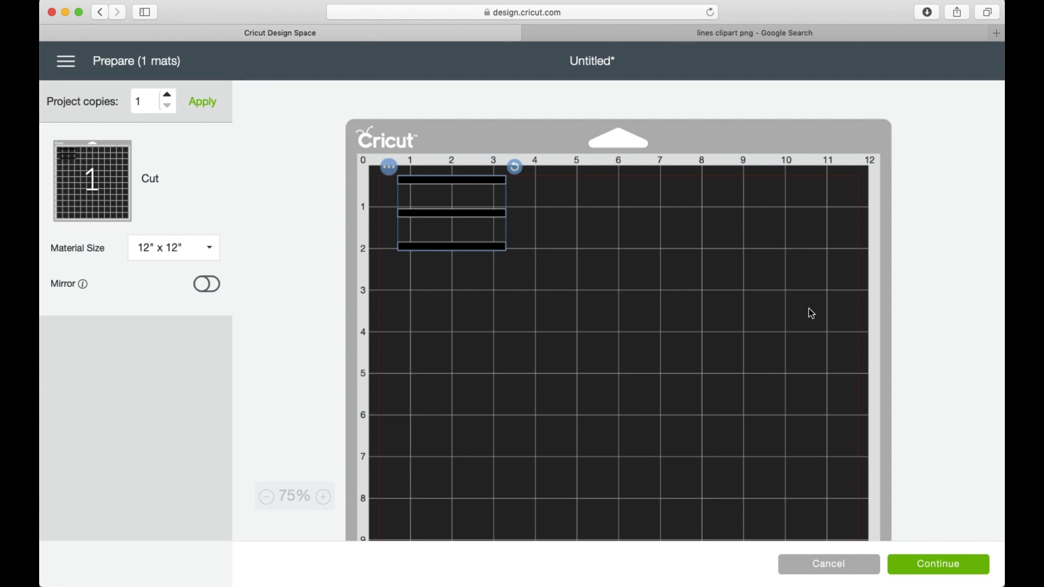
left_click(931, 567)
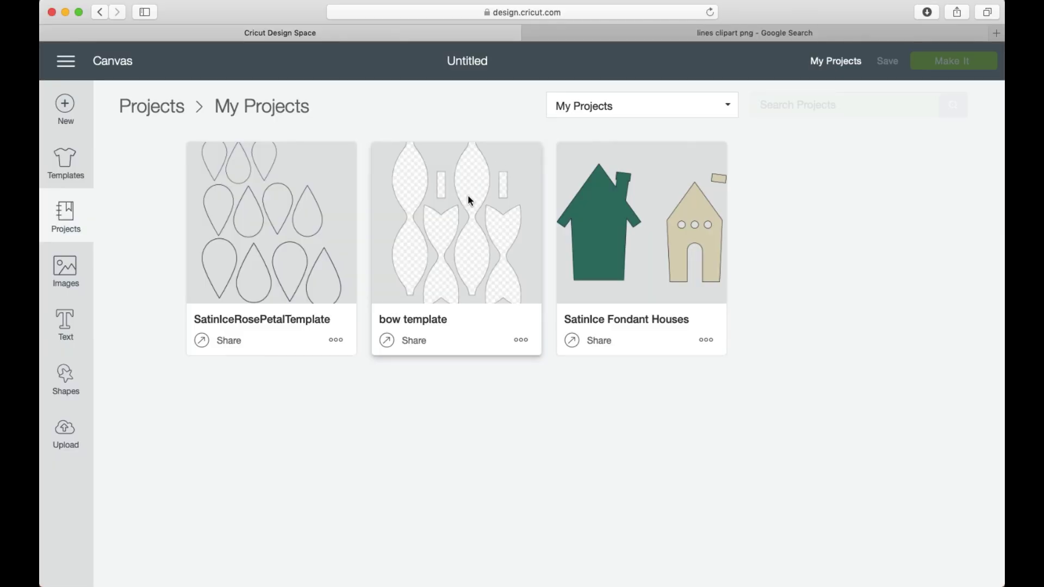
Step: Open the saved "bow template" project on the canvas for customizing
left_click(470, 200)
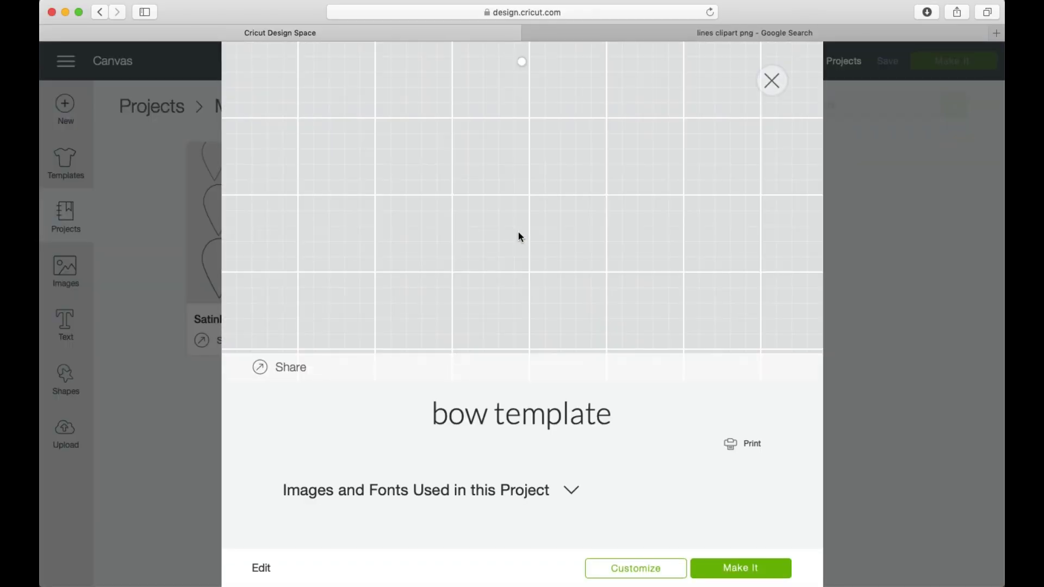
left_click(642, 575)
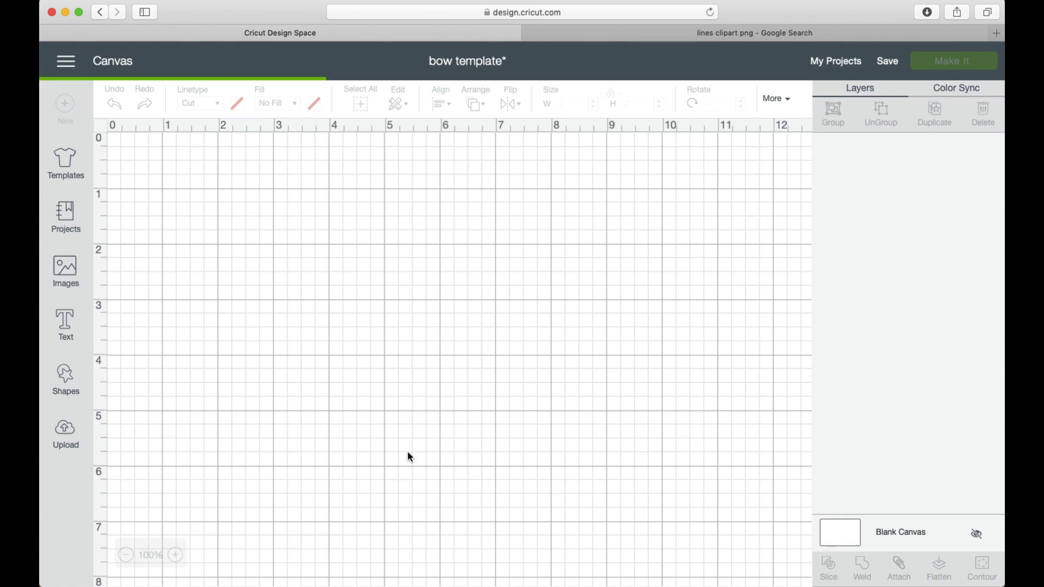
scroll(420, 455, "down", 2)
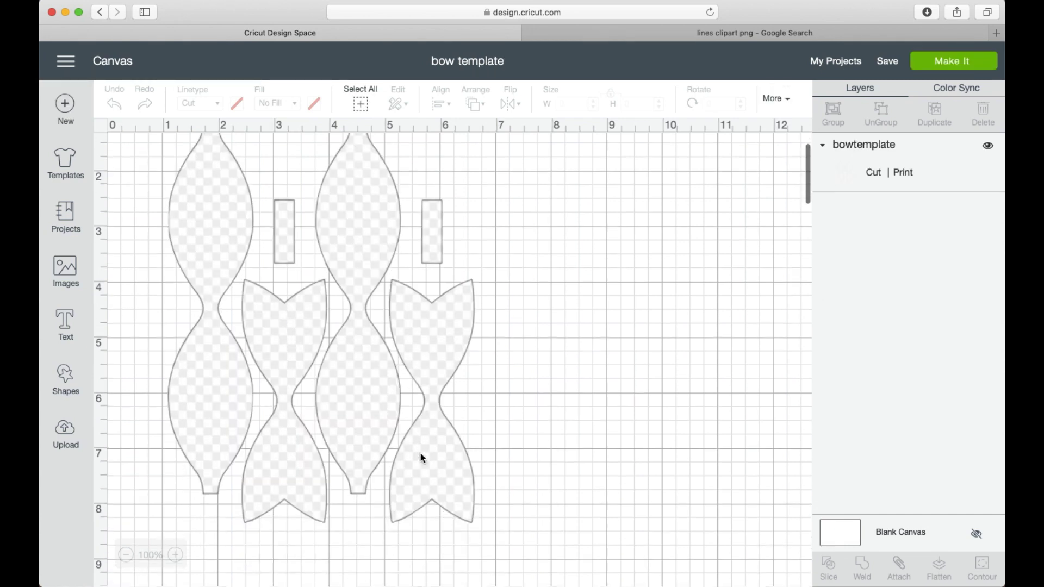
Step: Scale the bow template down to about 2.98 by 3.92 inches, near the canvas's top edge and about 1 inch across
left_click(420, 455)
left_click_drag(489, 529, 245, 226)
scroll(270, 282, "up", 2)
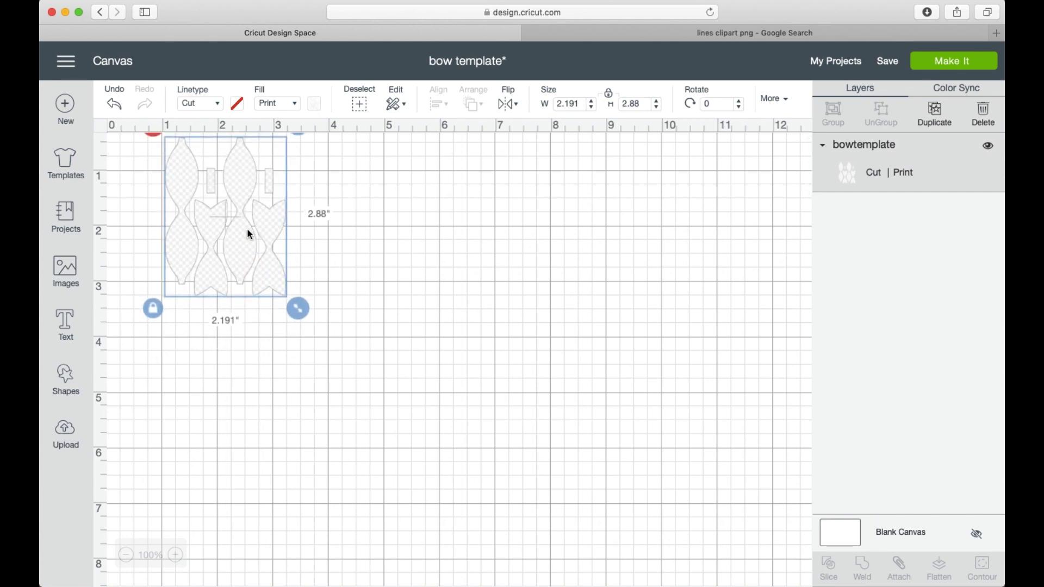
left_click_drag(297, 303, 317, 352)
scroll(276, 307, "up", 1)
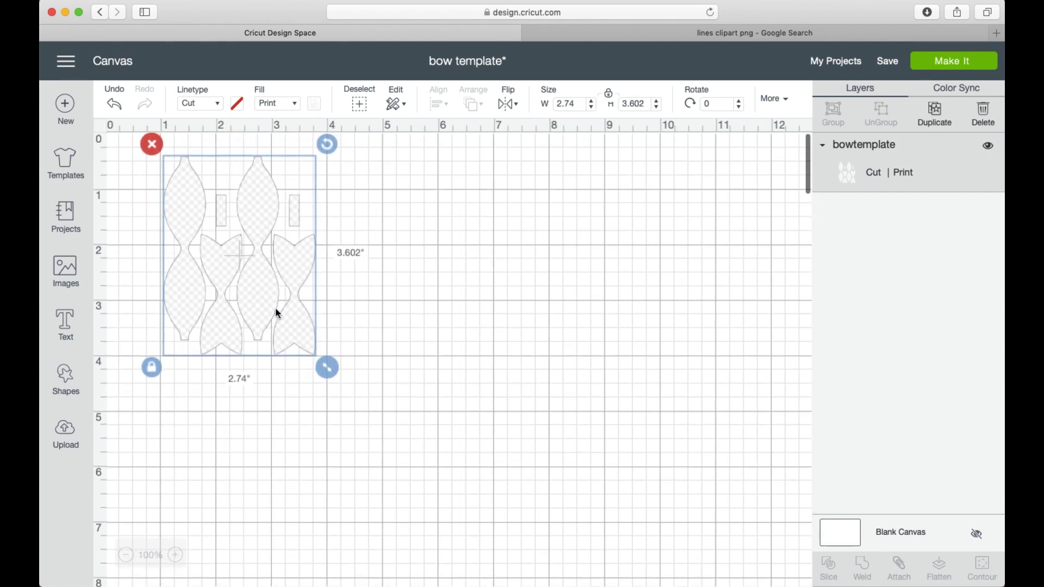
left_click_drag(275, 308, 278, 296)
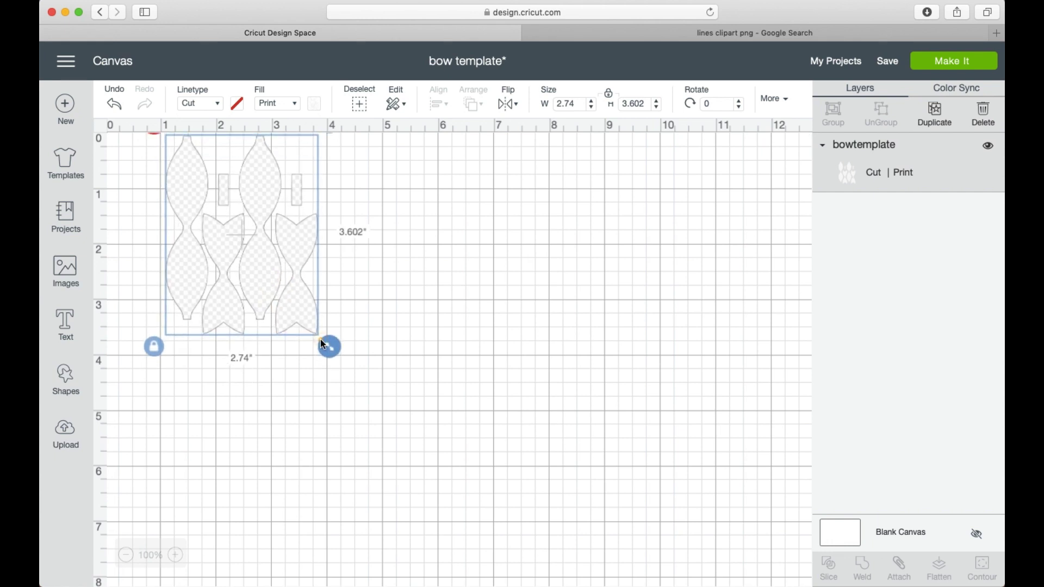
left_click_drag(321, 339, 327, 357)
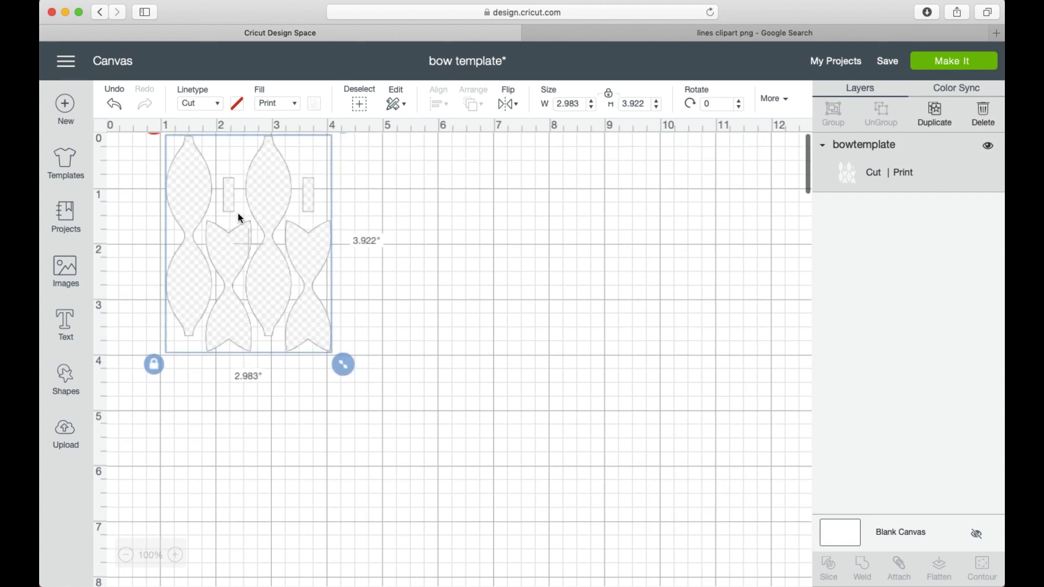
Step: Copy and paste the bow template, and place the copy directly beside the original in one row about 0.3 inch down the canvas
right_click(239, 215)
left_click(263, 291)
right_click(409, 208)
left_click(421, 305)
left_click_drag(305, 261, 435, 328)
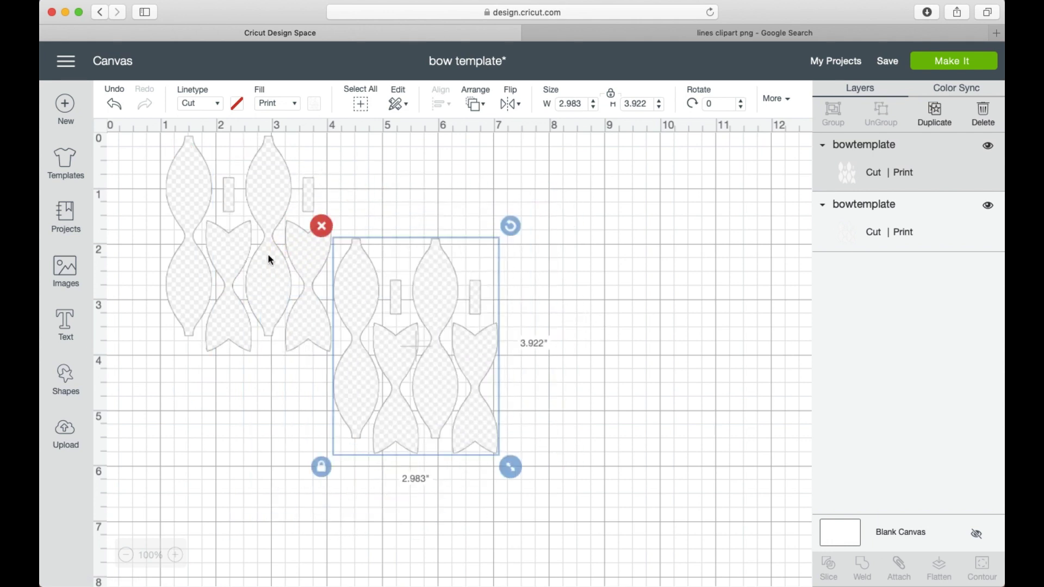
left_click_drag(268, 253, 266, 268)
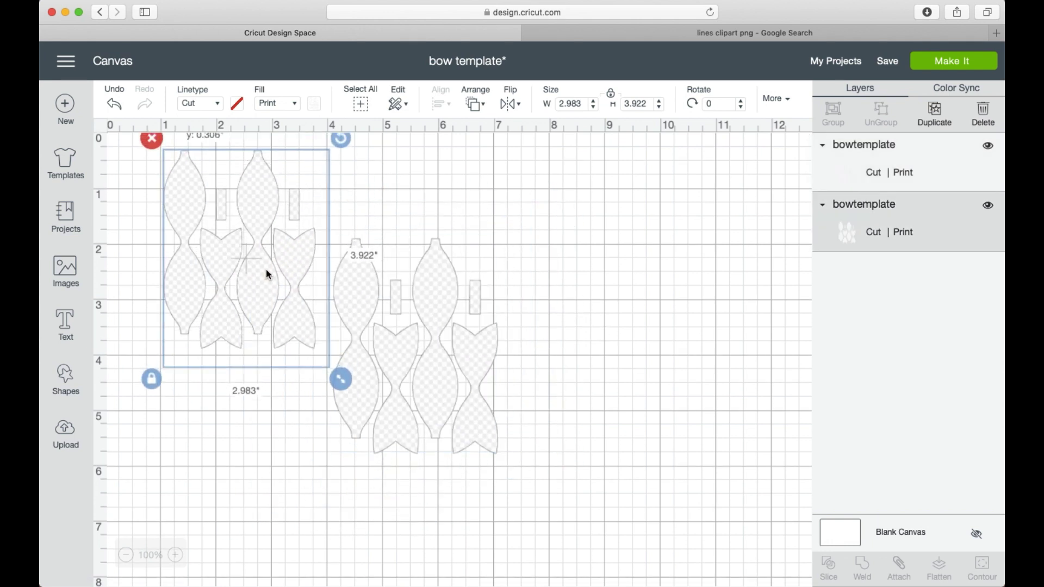
left_click_drag(358, 311, 346, 225)
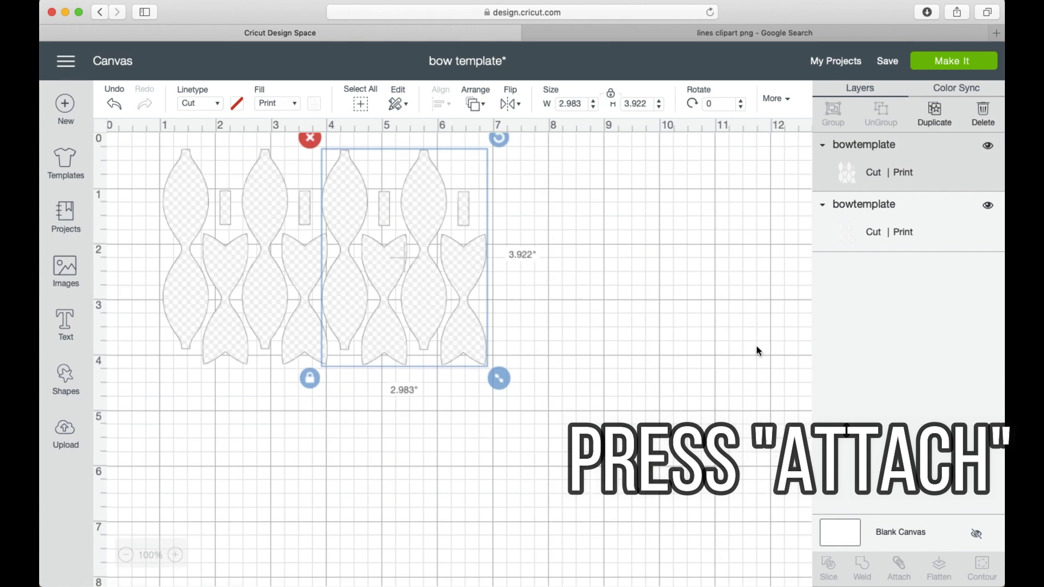
Step: Attach both bow templates together and set their fill to No Fill so they are cut only
left_click(539, 305)
key("super+a")
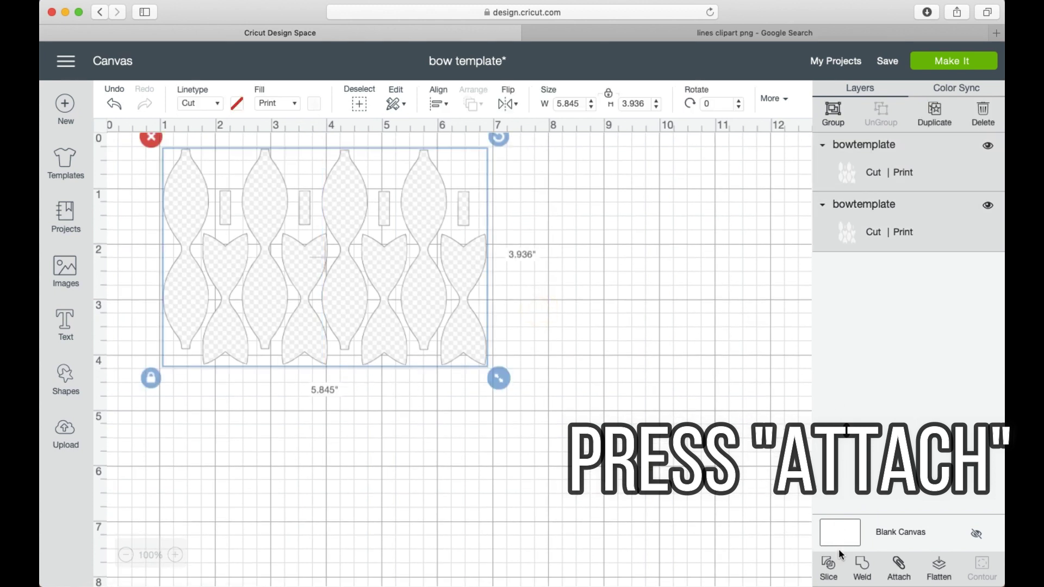
left_click(901, 567)
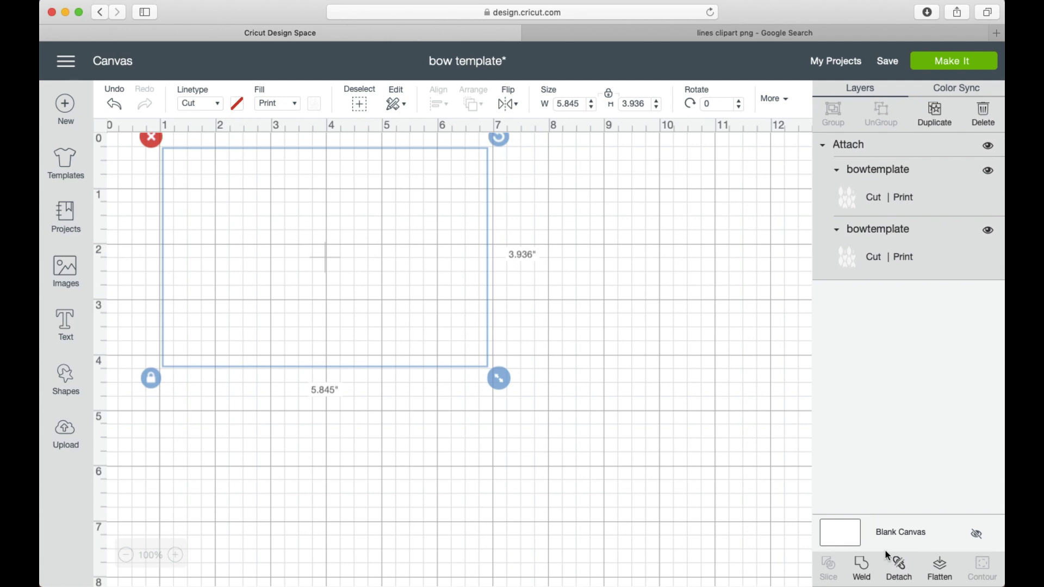
left_click(291, 107)
left_click(280, 122)
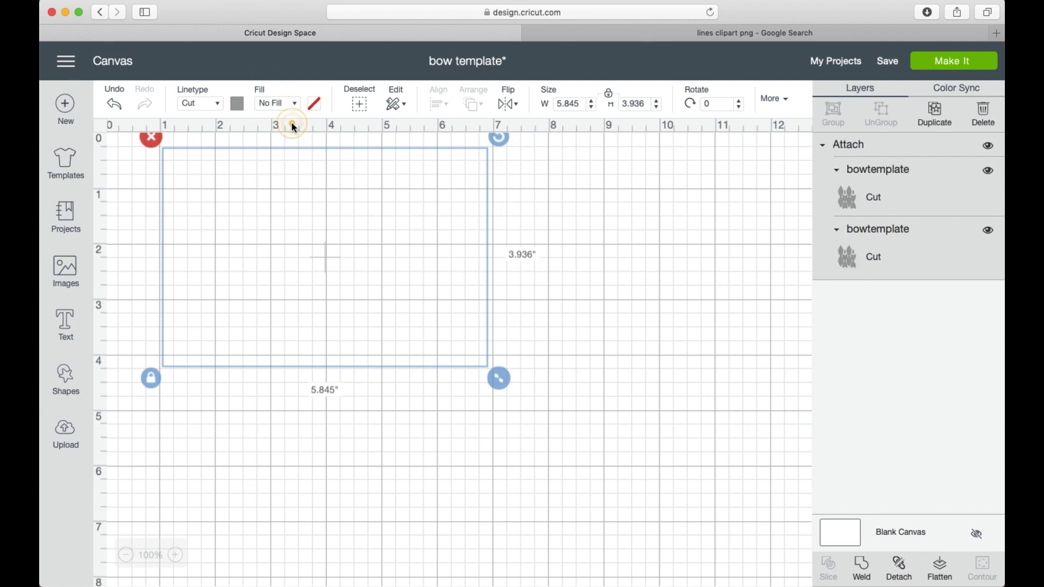
Step: Place the attached bows about 1 inch across and 0.5 inch down the mat, and set the cutting material to SATIN ICE FONDANT
left_click(960, 63)
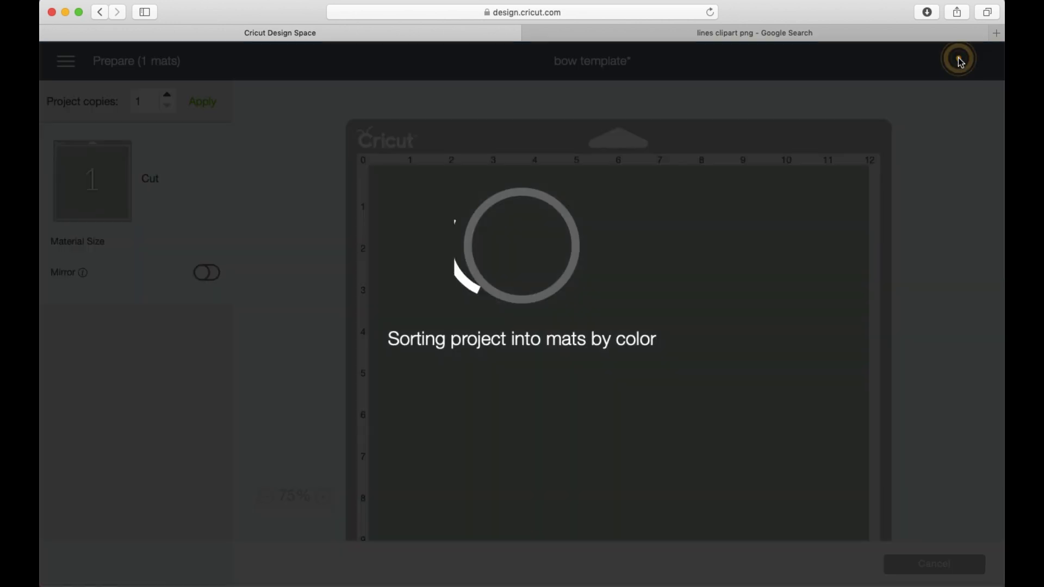
left_click_drag(537, 251, 569, 259)
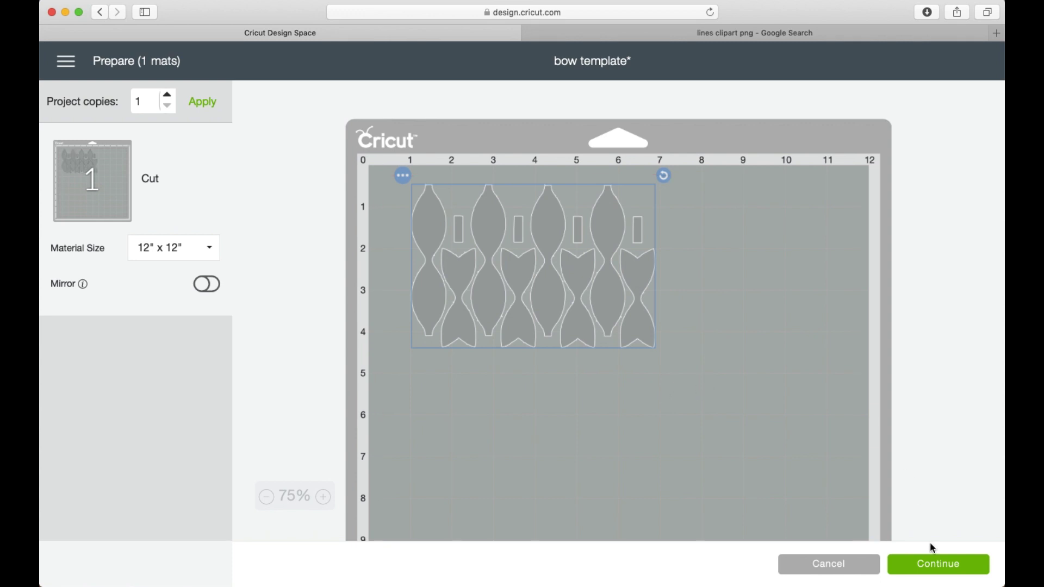
left_click(939, 566)
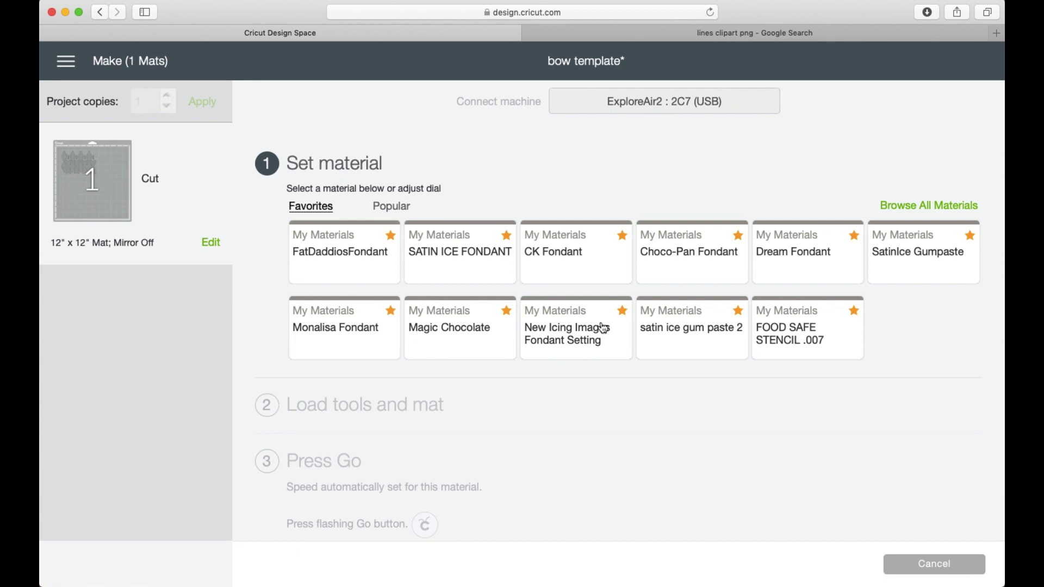
left_click(464, 239)
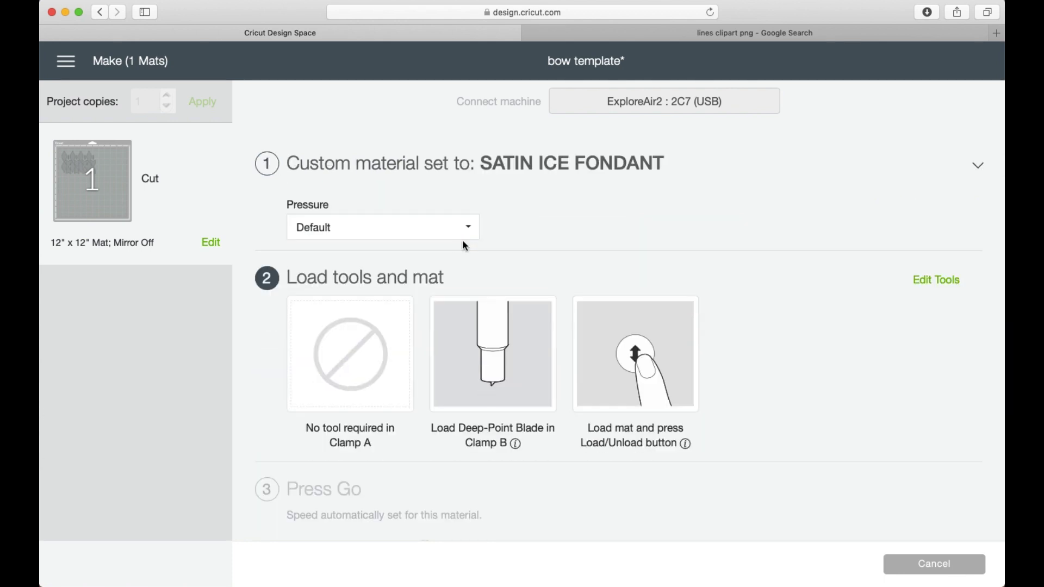